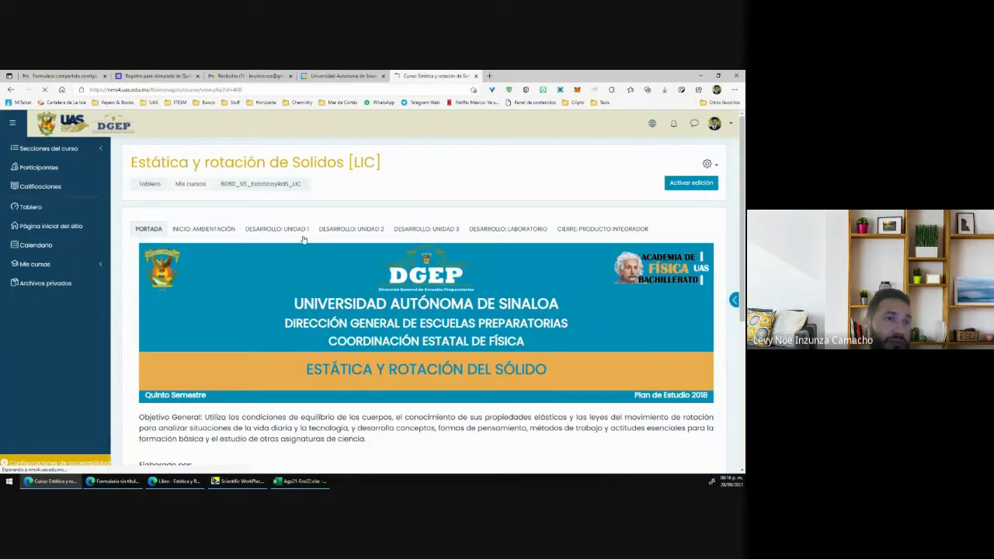
# Open Unidad 1 of the course and bring up activity 1.6 Actividades prácticas para la casa o el aula in a new tab
pyautogui.click(303, 236)
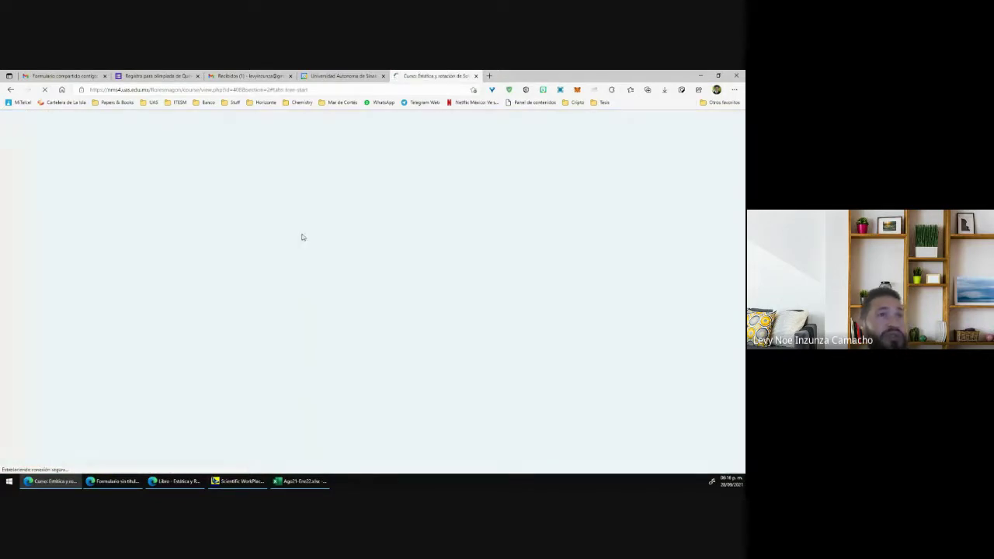
pyautogui.scroll(-10, 297, 247)
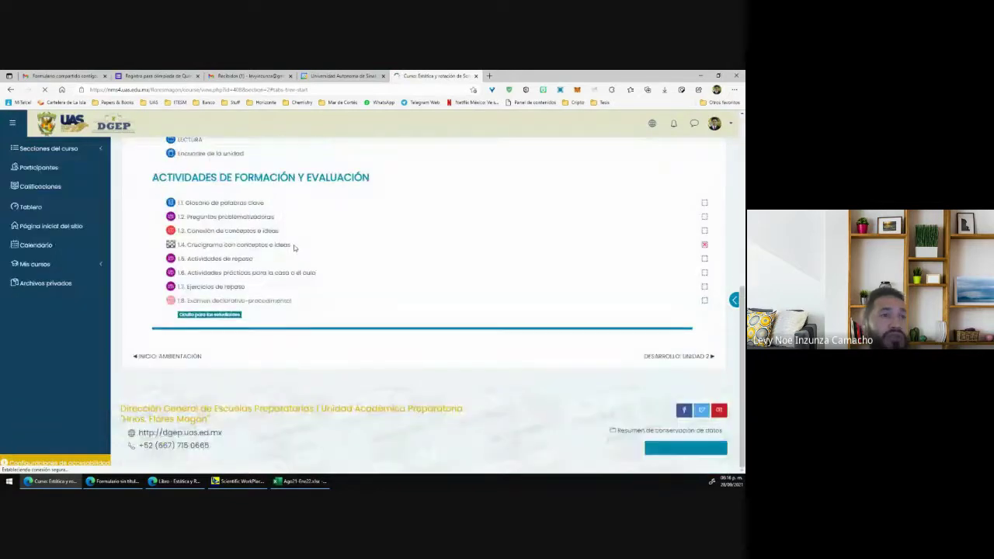
pyautogui.middleClick(249, 278)
pyautogui.click(528, 76)
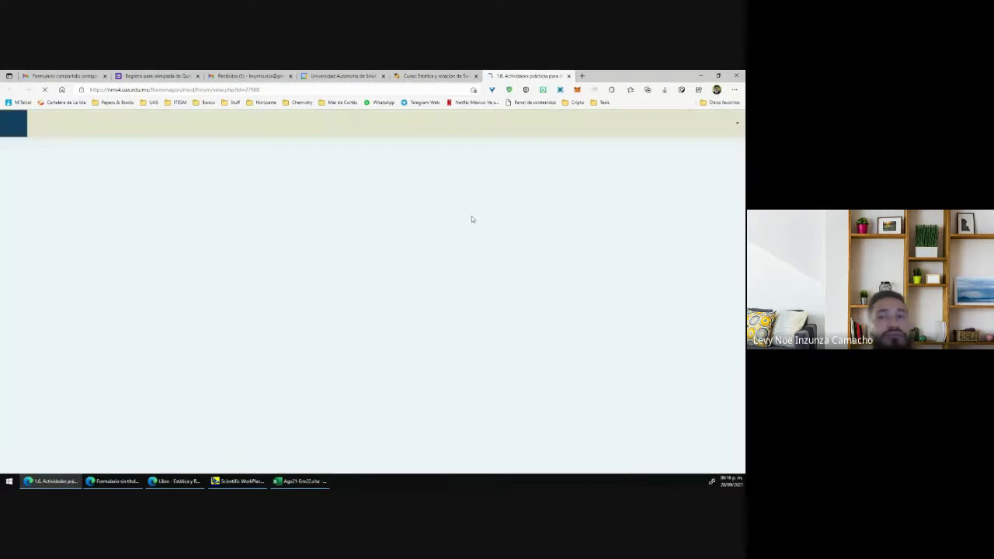
# Examine the instructions and team assignments of activity 1.6, then close its tab
pyautogui.scroll(-3, 470, 218)
pyautogui.scroll(-1, 469, 219)
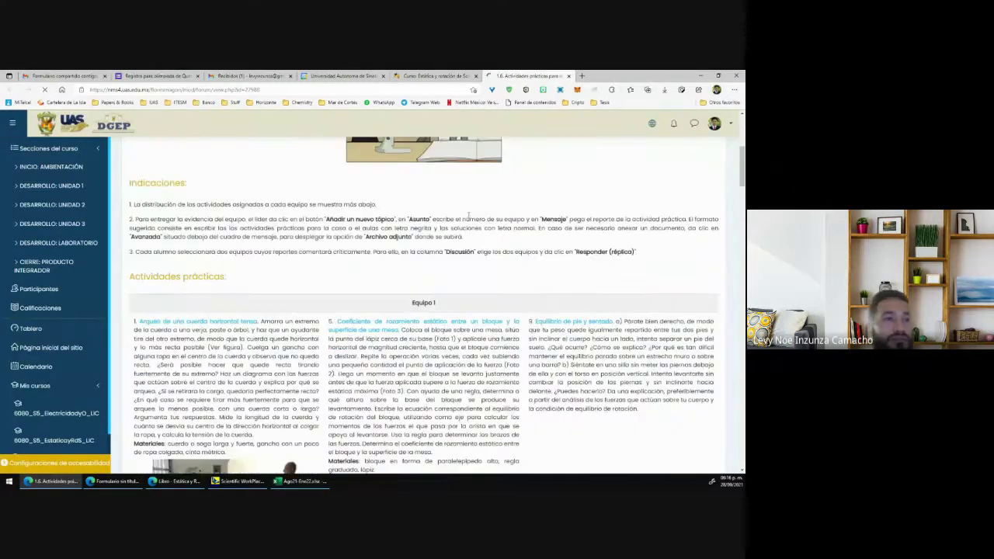
pyautogui.scroll(-15, 469, 218)
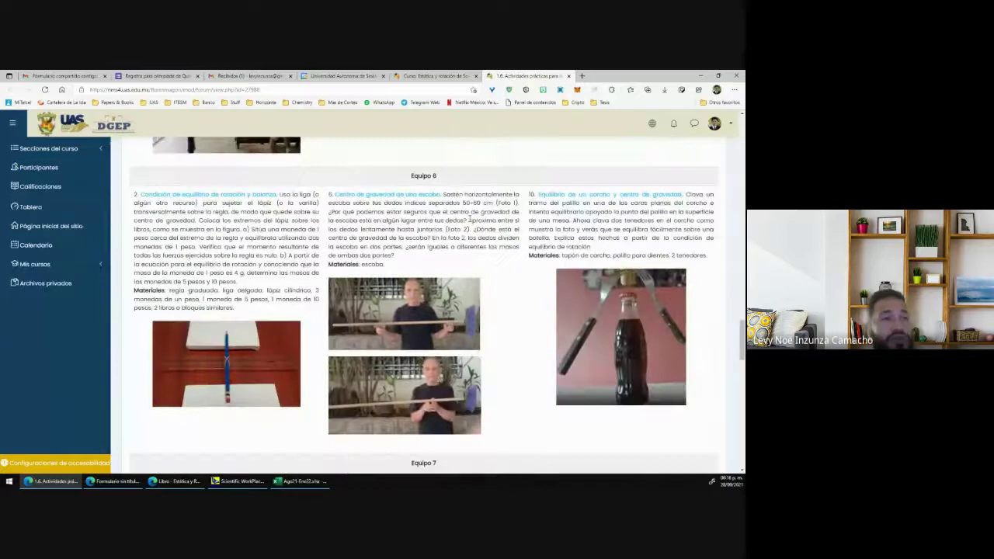
pyautogui.scroll(-5, 470, 222)
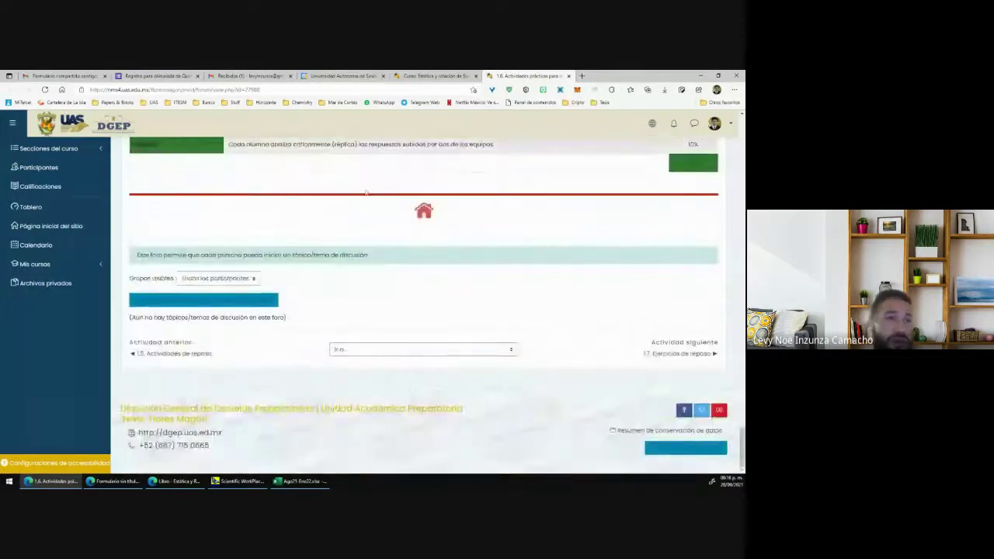
pyautogui.scroll(12, 247, 288)
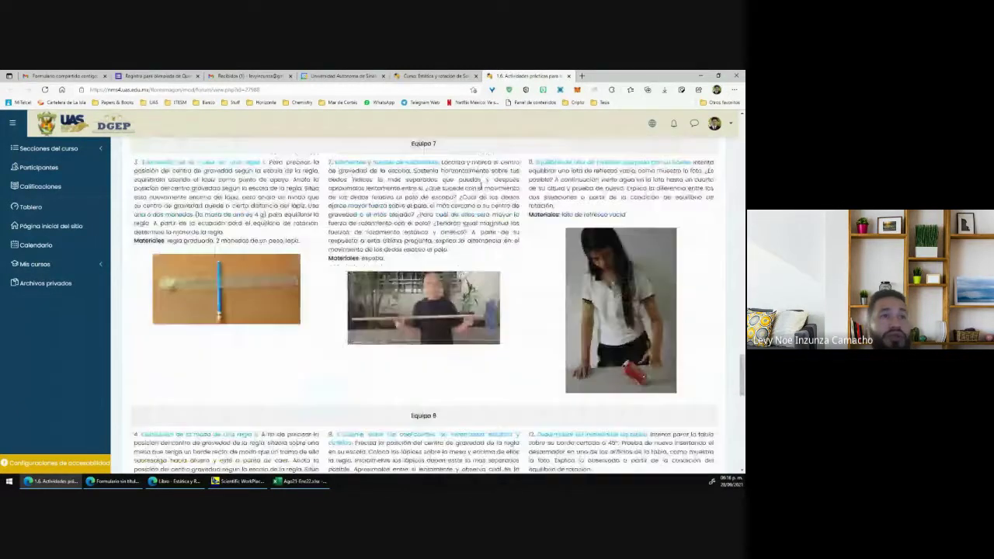
pyautogui.scroll(10, 463, 319)
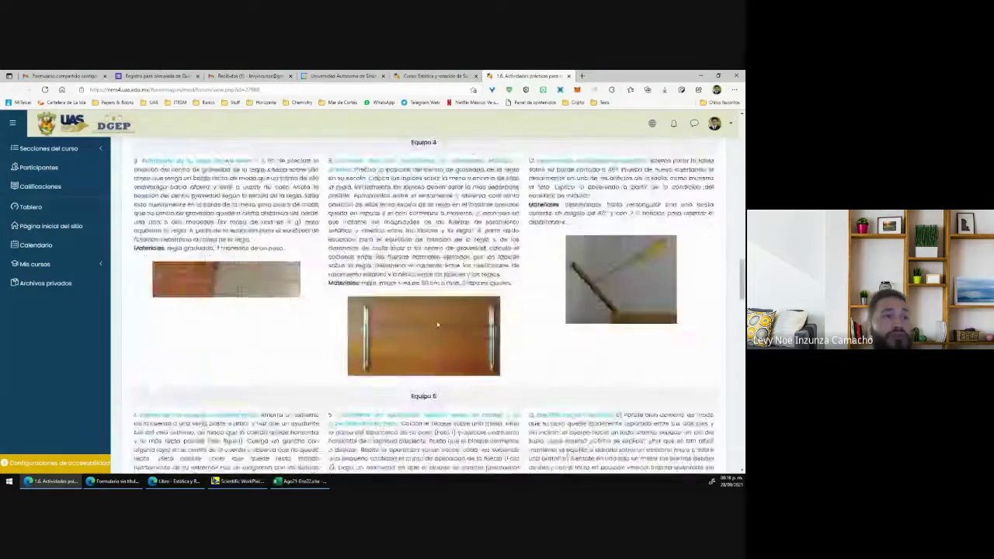
pyautogui.scroll(5, 438, 324)
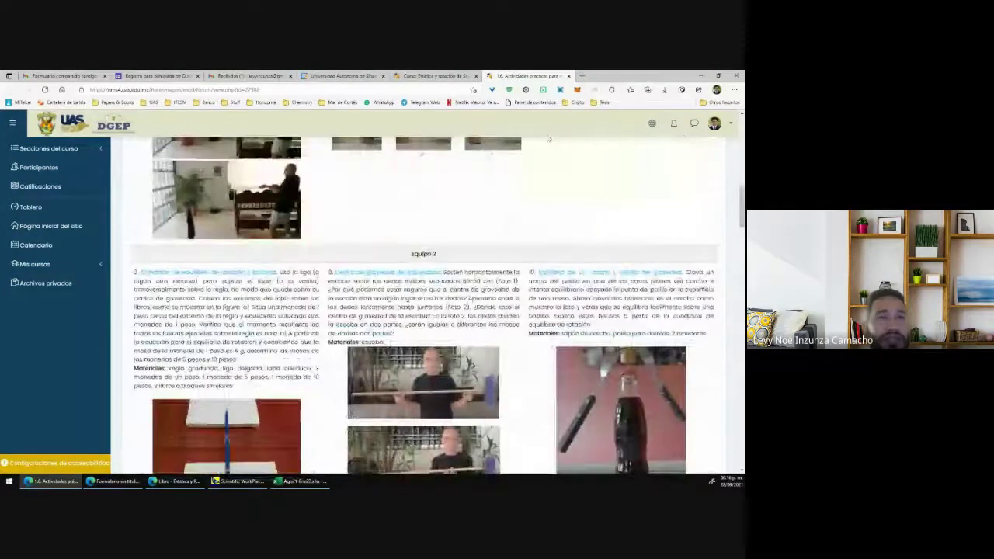
pyautogui.click(570, 76)
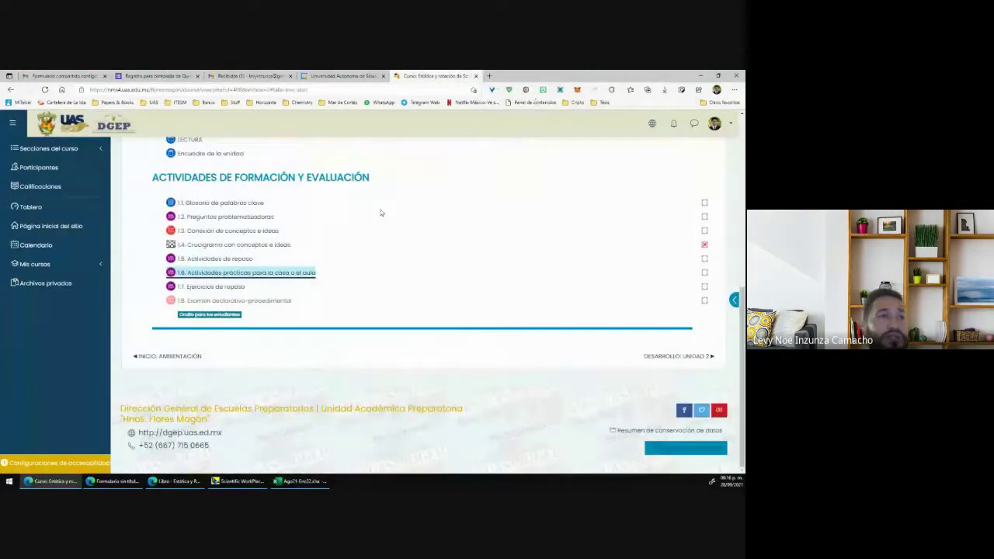
# Open activity 1.5 Actividades de repaso in a new tab and examine its list of team discussions
pyautogui.click(239, 264)
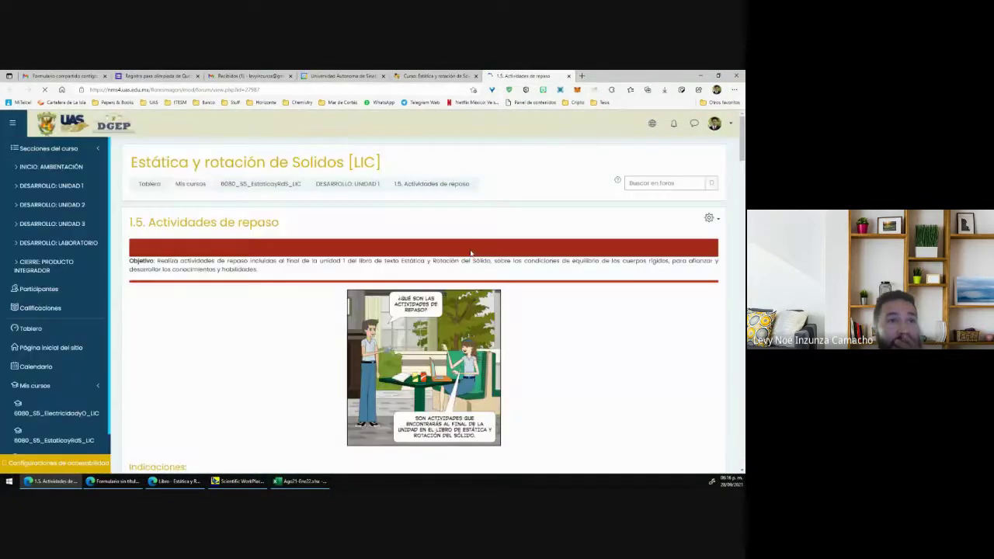
pyautogui.scroll(-10, 470, 249)
pyautogui.scroll(-15, 467, 265)
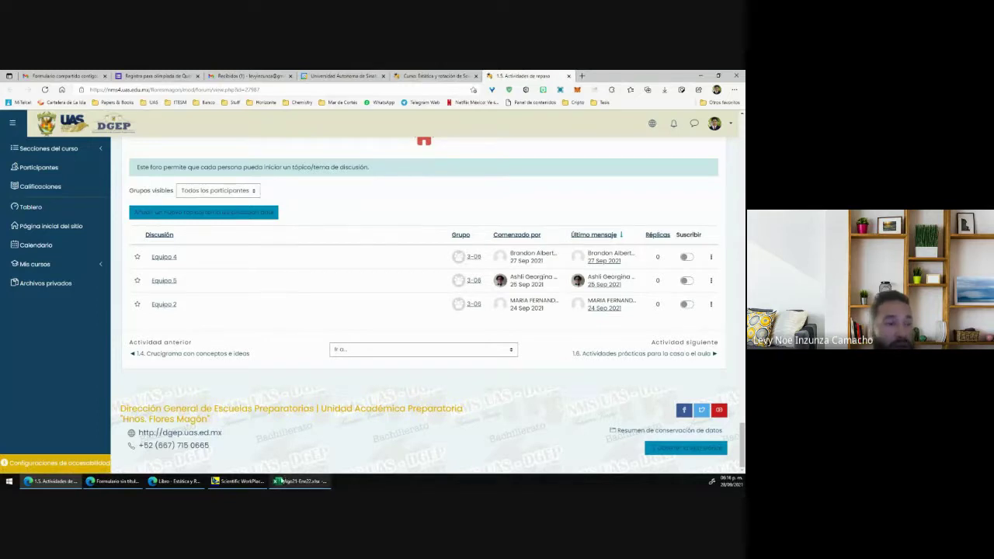
pyautogui.click(303, 481)
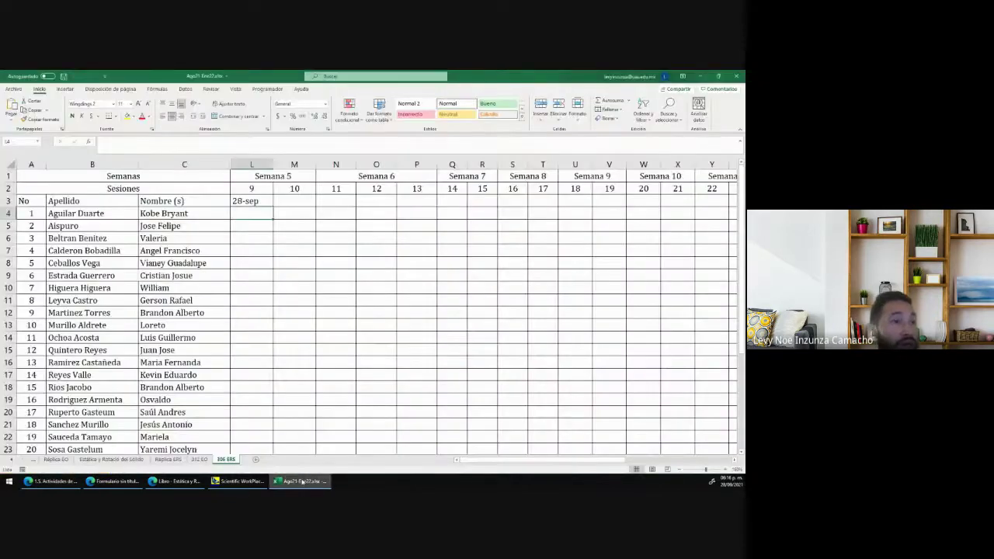
pyautogui.click(303, 482)
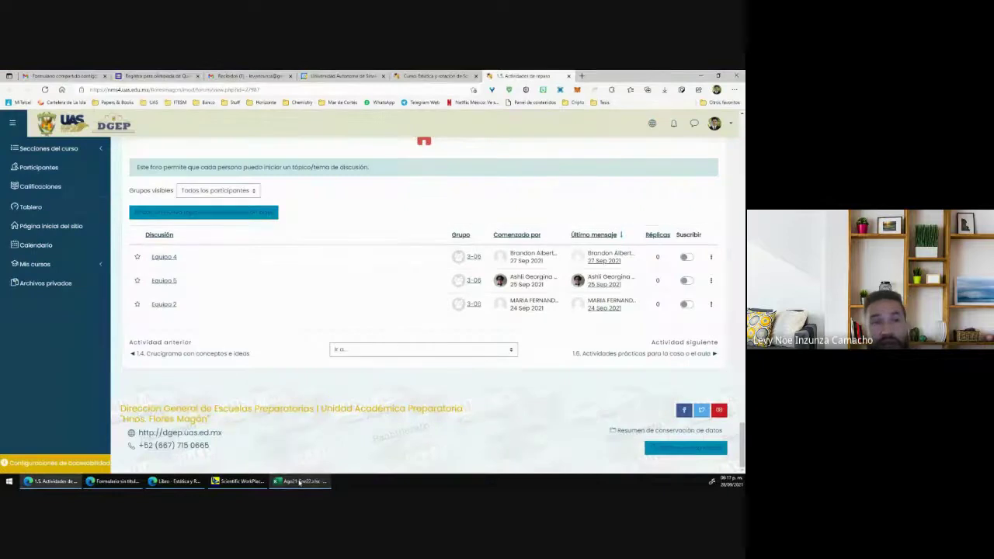
# Open the Equipo 2 discussion, look through the team's submitted answers, and close the tab
pyautogui.click(176, 305)
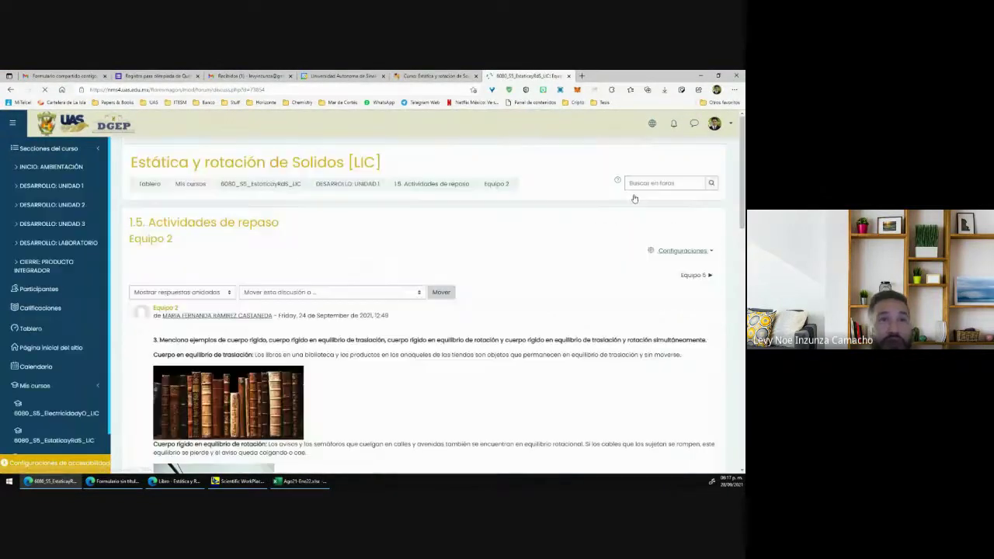
pyautogui.scroll(-10, 533, 273)
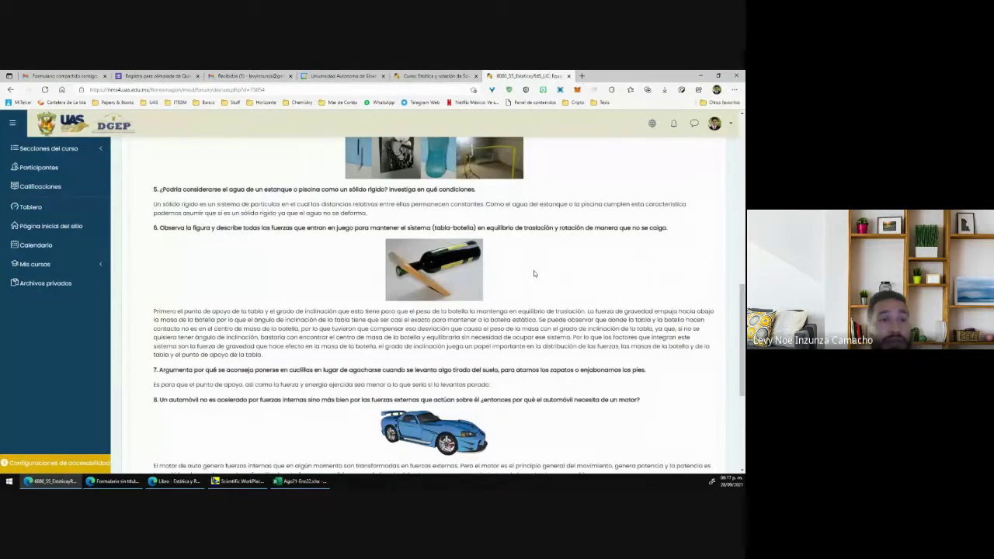
pyautogui.click(569, 75)
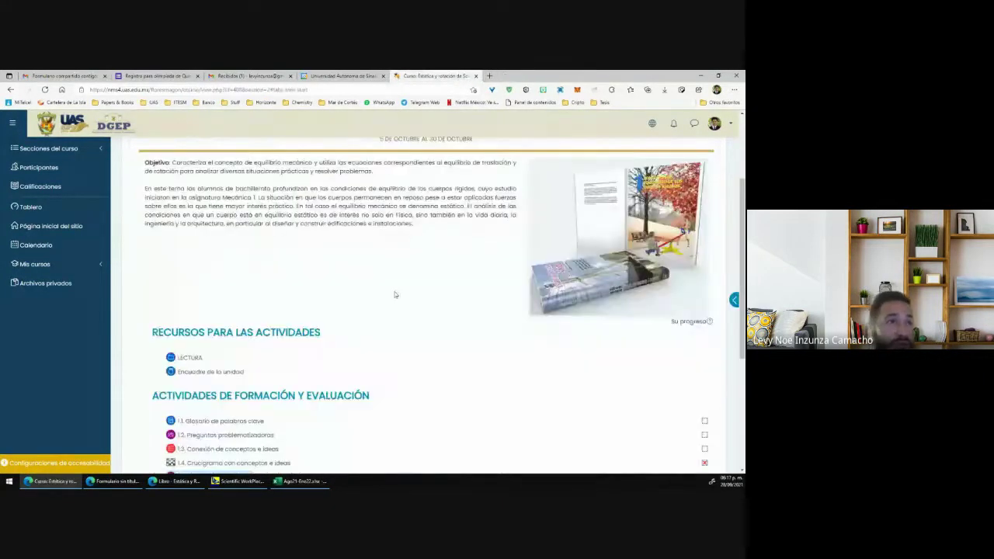
# Return to the dashboard and open the Electricidad y Óptica [LIC] course
pyautogui.click(11, 89)
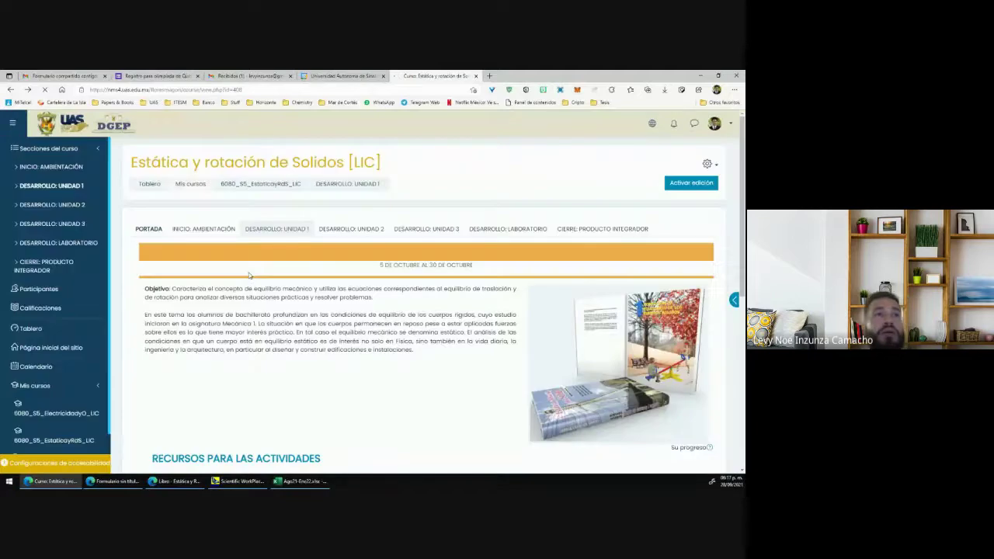
pyautogui.click(150, 187)
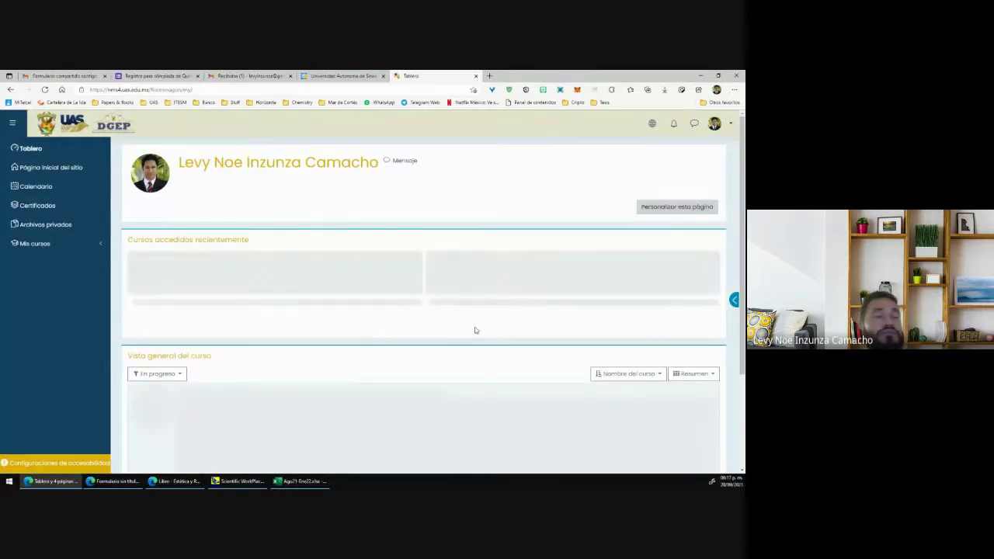
pyautogui.scroll(-1, 364, 329)
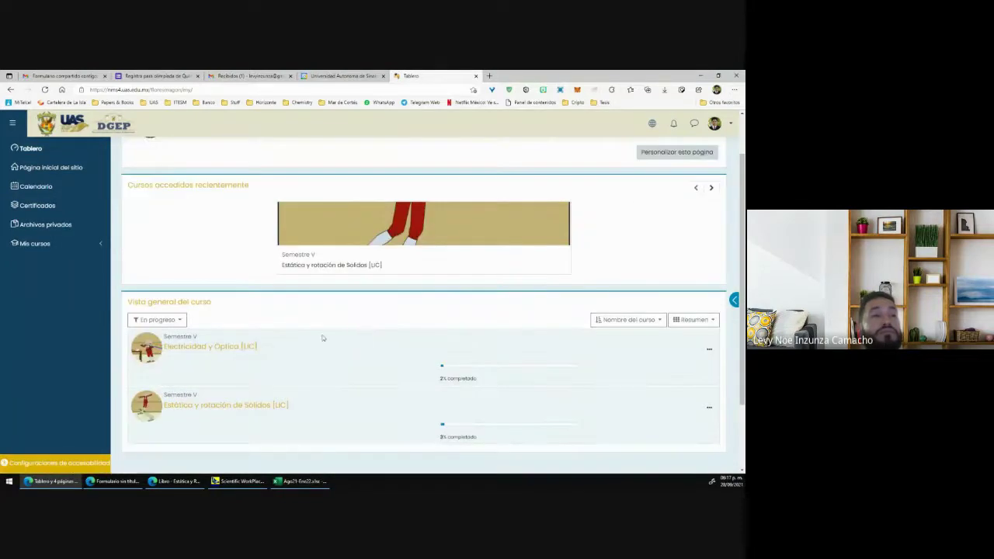
pyautogui.click(235, 352)
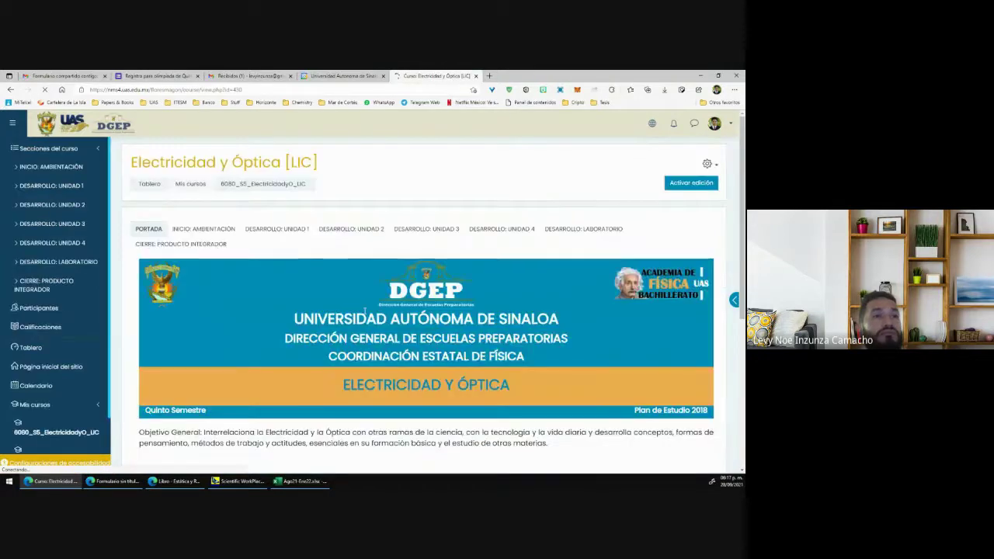
# Open forum 1.2 Preguntas problematizadoras in Unidad 1 and bring up its list of team discussions
pyautogui.click(280, 232)
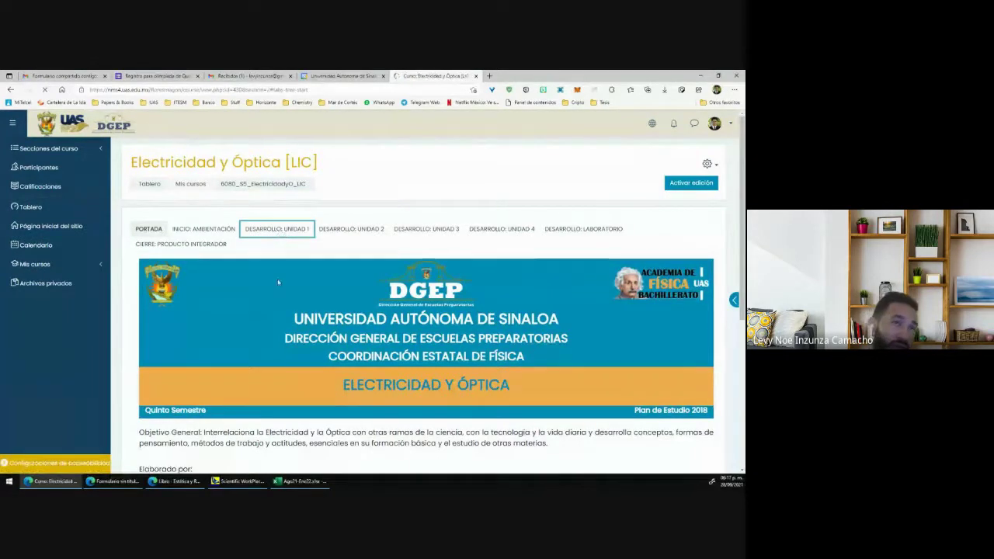
pyautogui.click(259, 316)
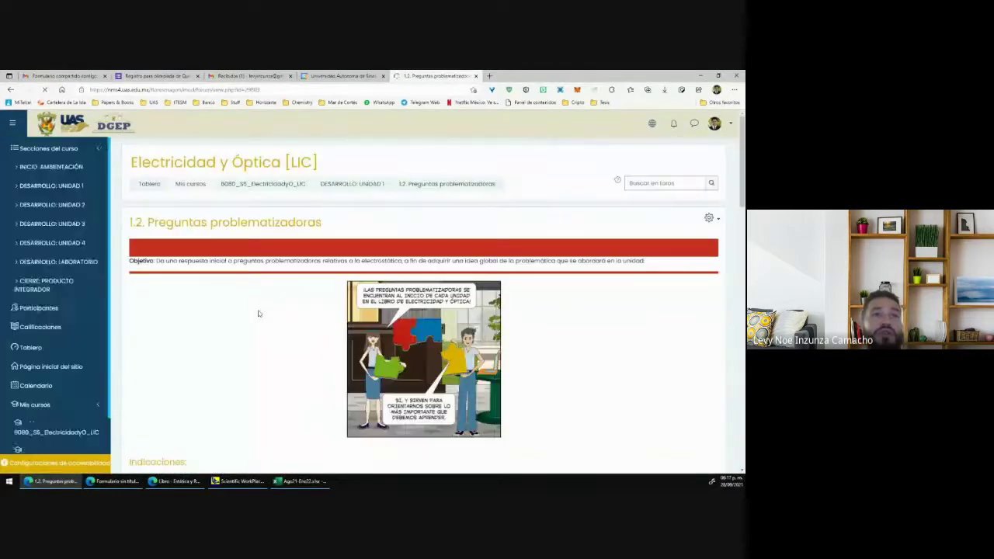
pyautogui.scroll(-10, 284, 307)
pyautogui.scroll(-15, 284, 307)
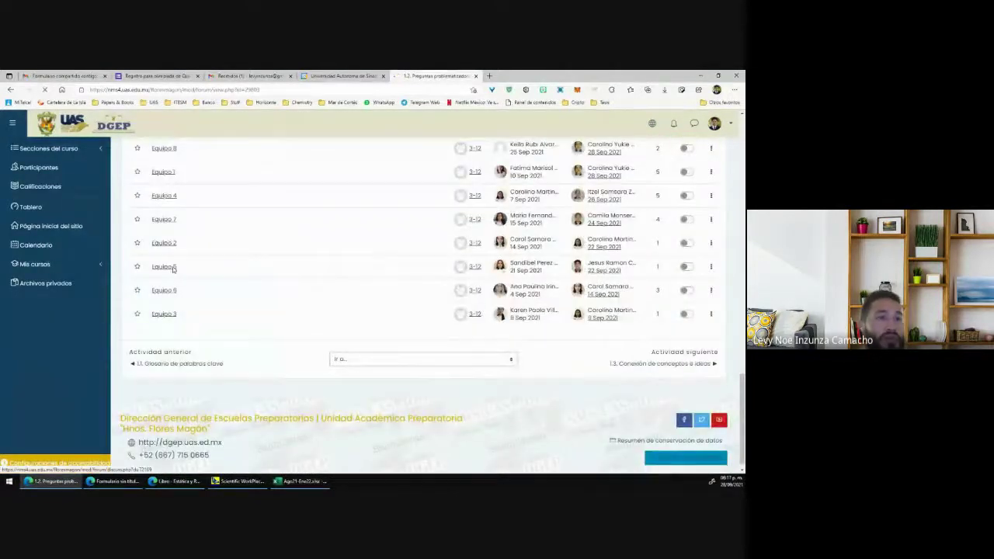
# Open the Equipo 5 discussion, review the answers and the classmate's reply, and return to the discussion list
pyautogui.click(172, 269)
pyautogui.scroll(-10, 171, 269)
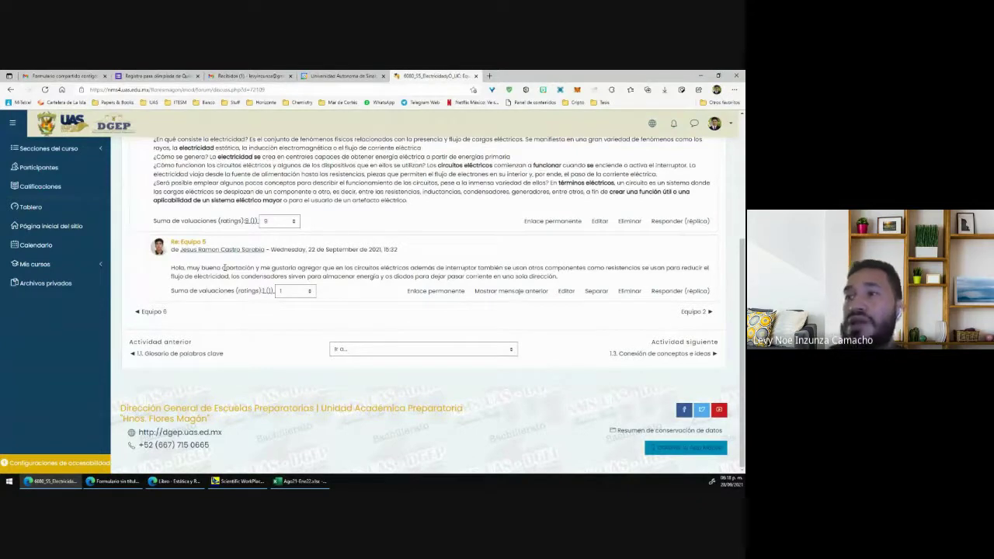
pyautogui.click(10, 90)
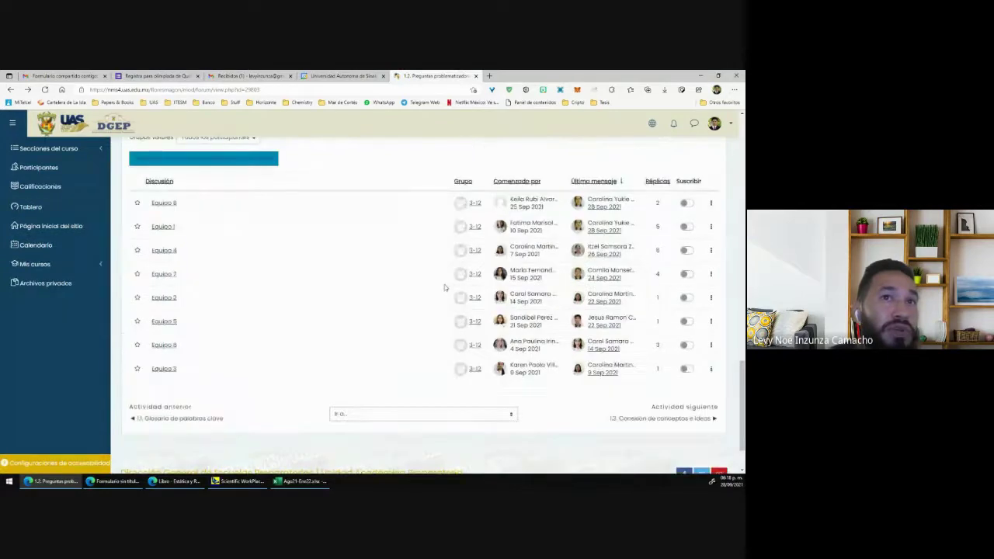
# Open the Equipo 1 discussion and compare the classmates' replies, highlighting passages of short and detailed ones
pyautogui.click(163, 227)
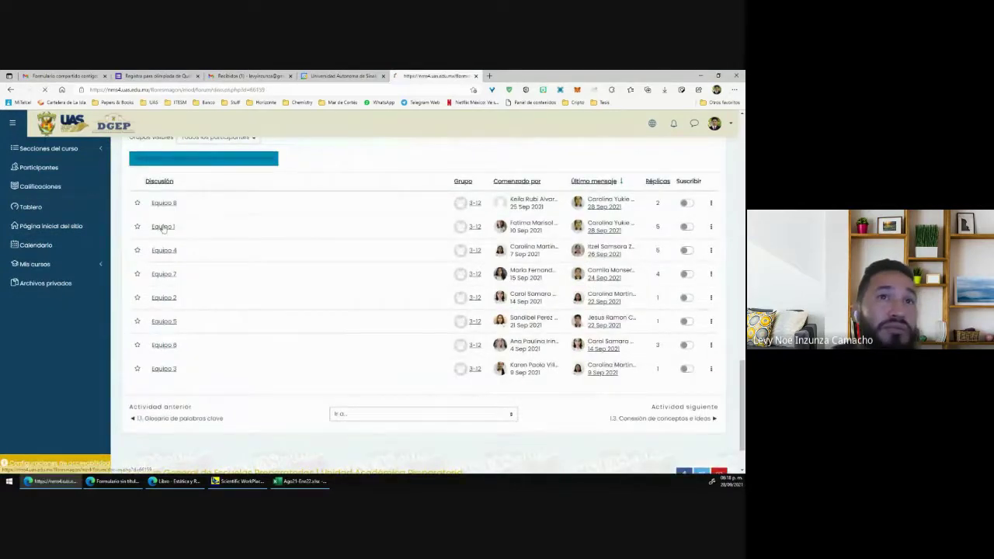
pyautogui.scroll(-5, 412, 283)
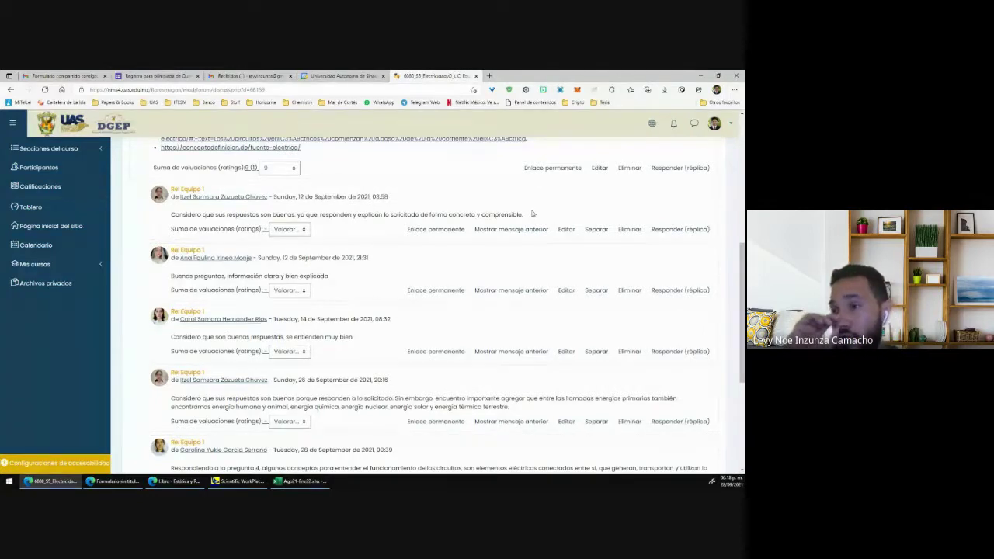
pyautogui.scroll(-3, 389, 298)
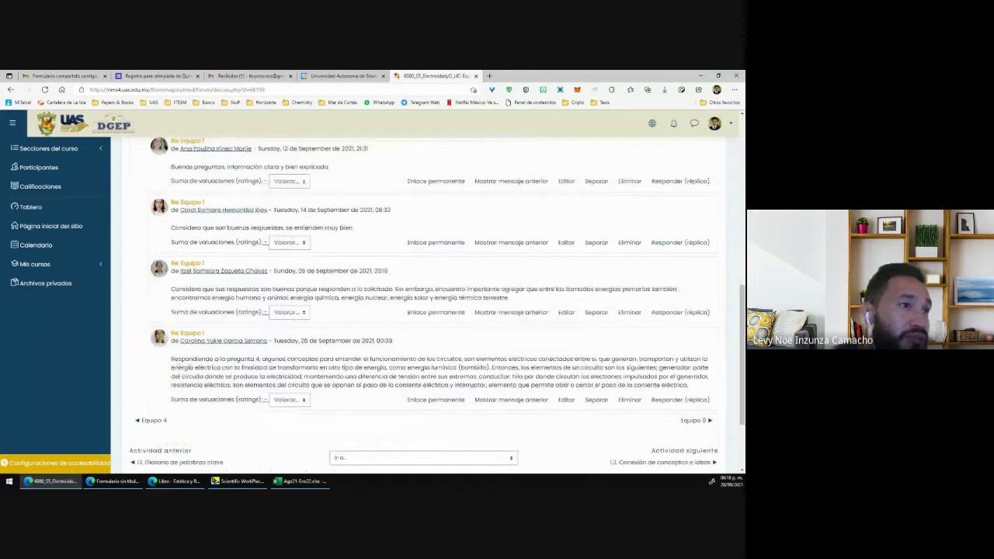
pyautogui.moveTo(173, 360); pyautogui.dragTo(346, 368)
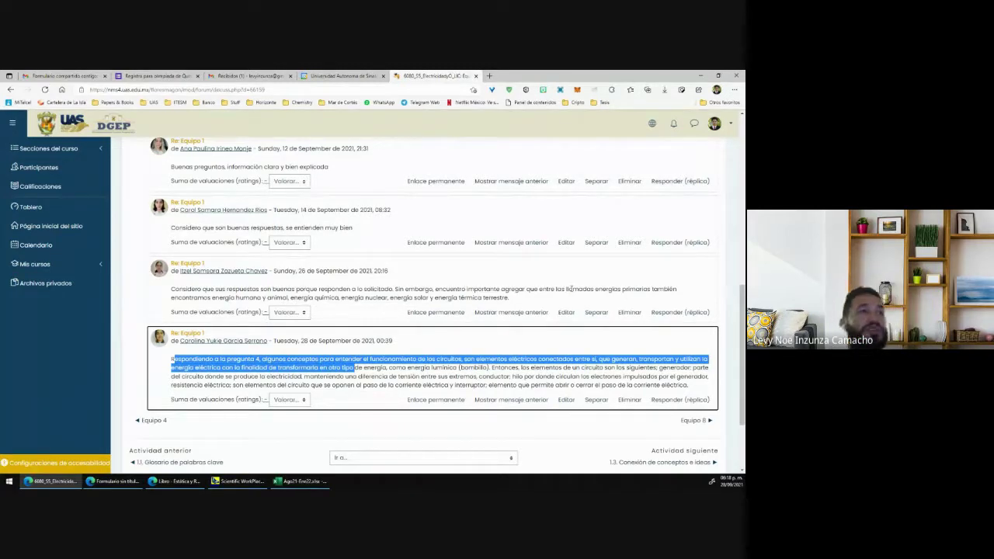
pyautogui.moveTo(187, 228); pyautogui.dragTo(360, 227)
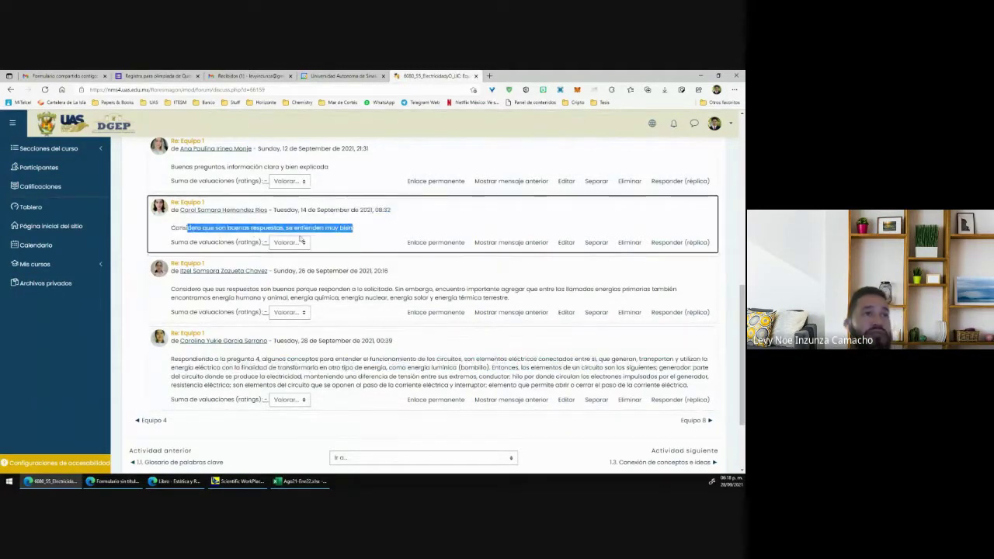
pyautogui.click(344, 288)
pyautogui.moveTo(336, 367); pyautogui.dragTo(339, 377)
# Rate the 26 September and 28 September replies in the Equipo 1 discussion with 1 each
pyautogui.click(289, 312)
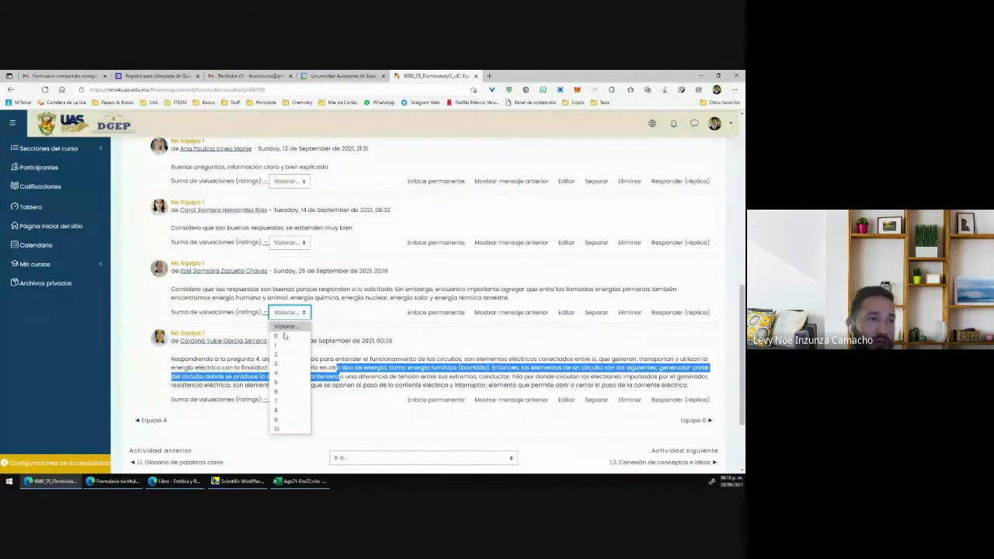
pyautogui.click(284, 335)
pyautogui.click(289, 399)
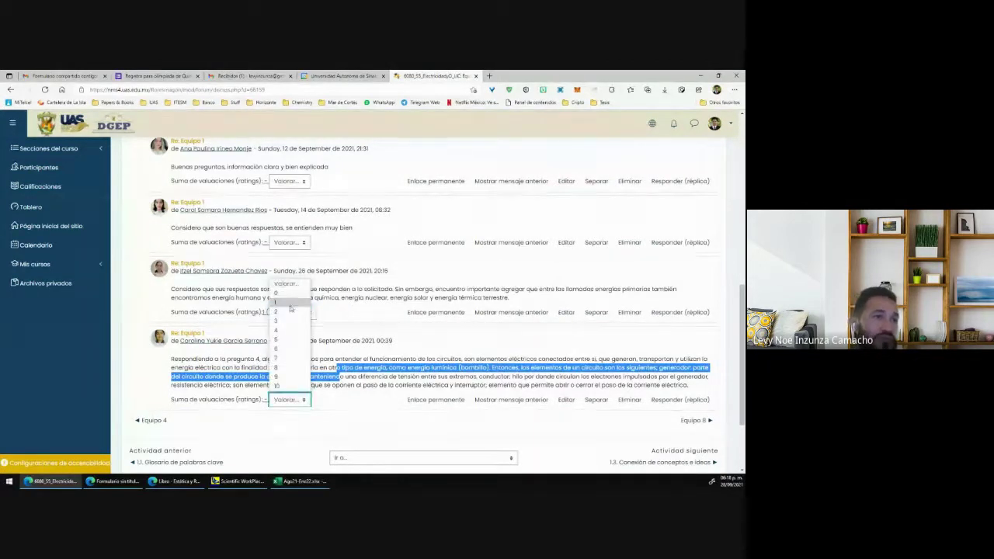
pyautogui.click(290, 308)
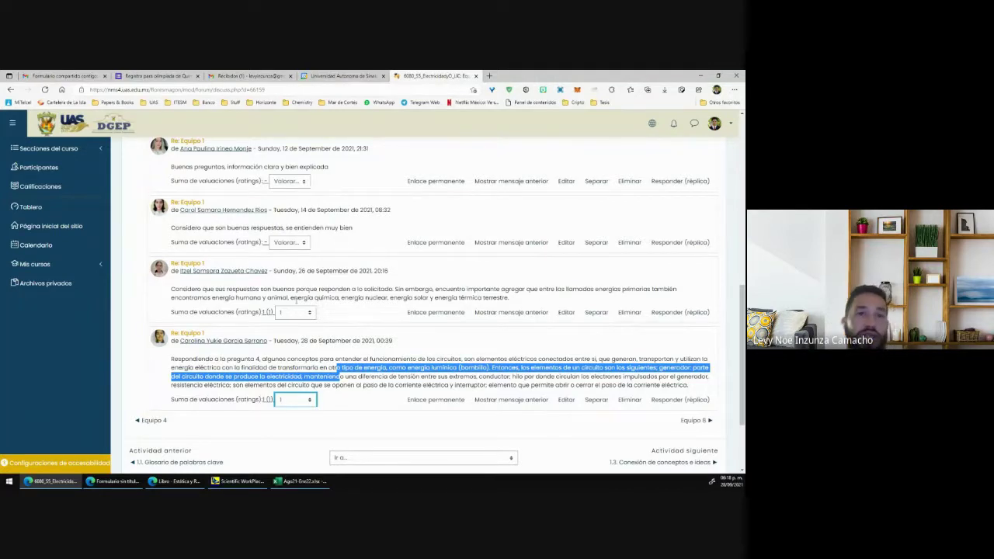
# Switch to the Ago21-Ene22 workbook in Excel and look over the Semana 5, session 9 column of the attendance list
pyautogui.click(306, 481)
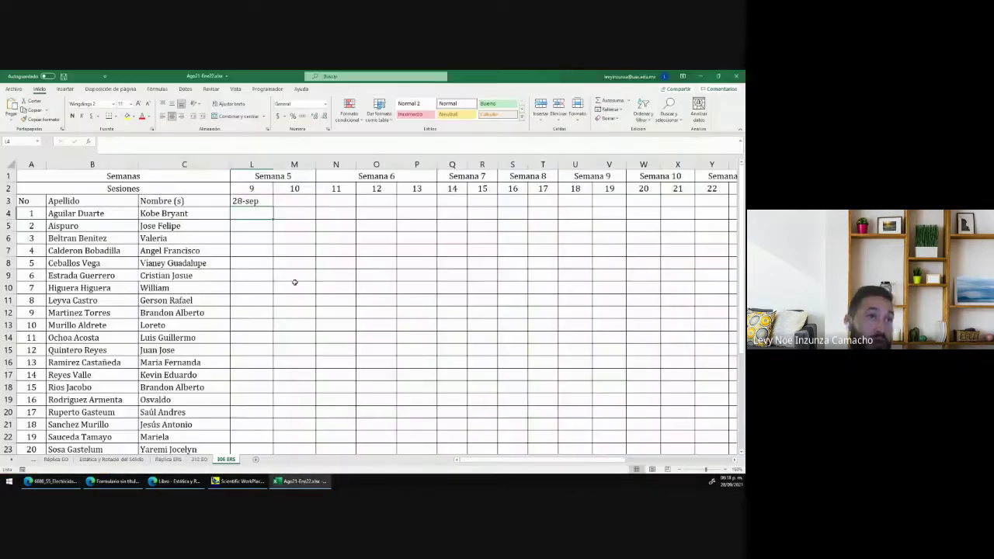
pyautogui.scroll(-3, 295, 282)
pyautogui.scroll(3, 295, 282)
pyautogui.click(290, 176)
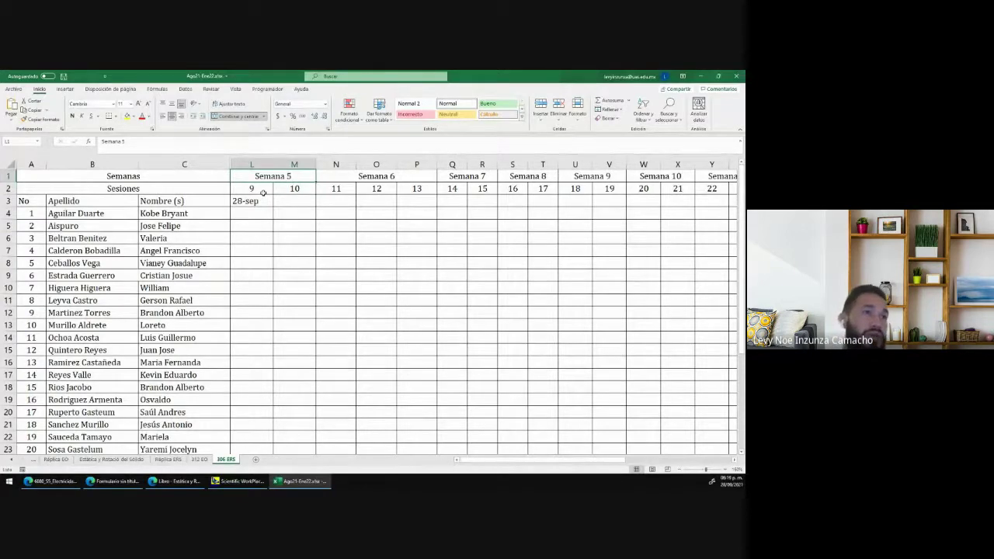
pyautogui.click(260, 190)
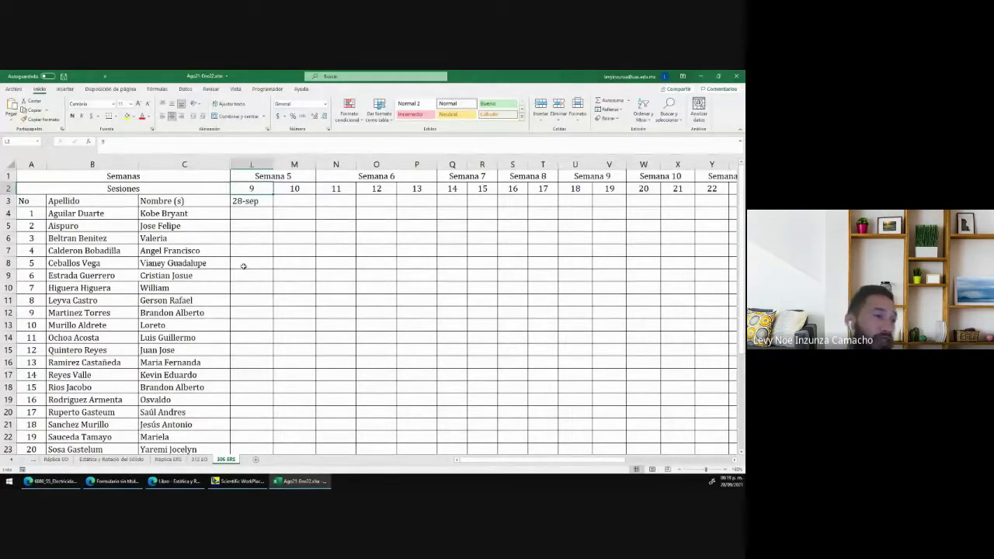
pyautogui.scroll(-3, 253, 303)
pyautogui.scroll(3, 252, 305)
# Record students 1 to 5 as present on 28-sep with check marks in cells L4 to L8
pyautogui.click(253, 216)
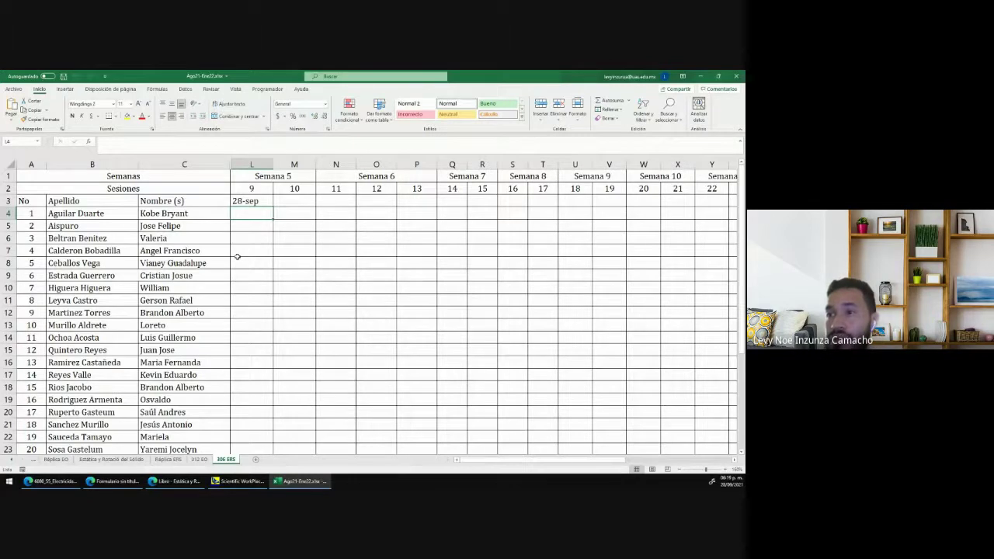
pyautogui.write('P')
pyautogui.press('Return')
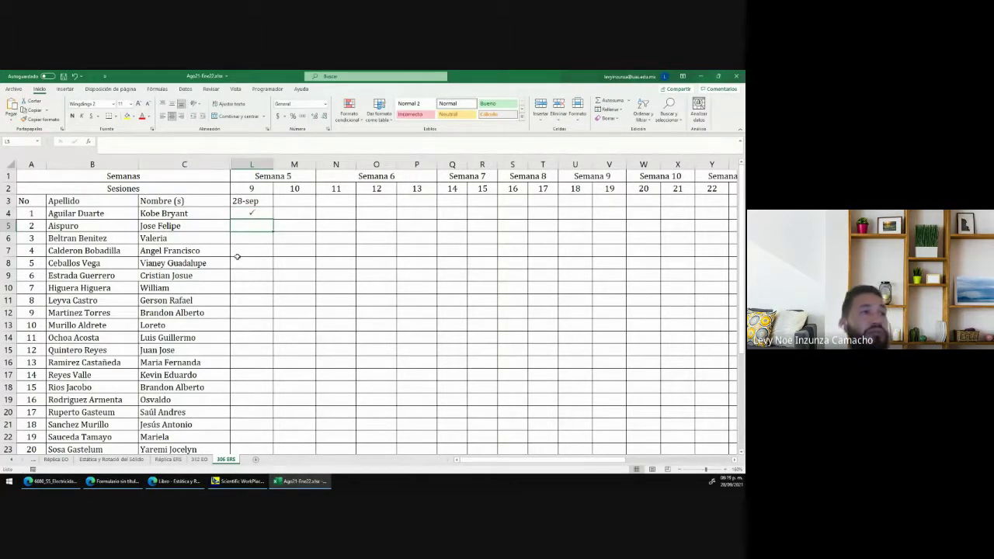
pyautogui.write('P')
pyautogui.press('Return')
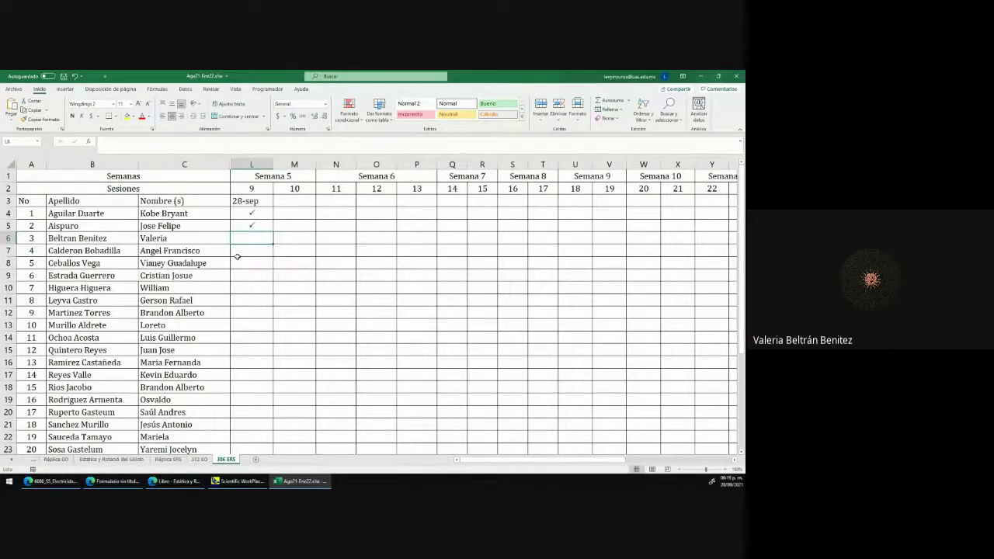
pyautogui.write('P')
pyautogui.press('Return')
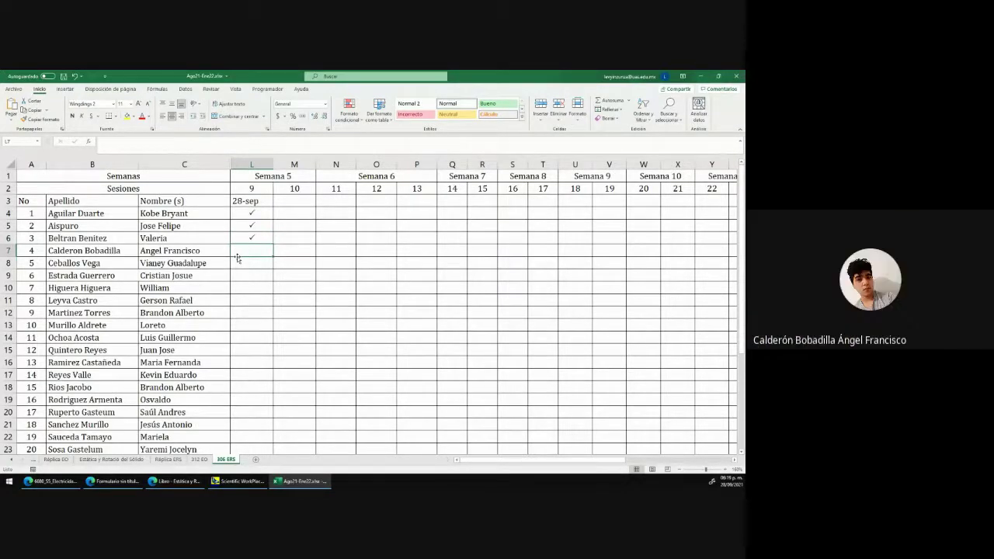
pyautogui.write('P')
pyautogui.press('Return')
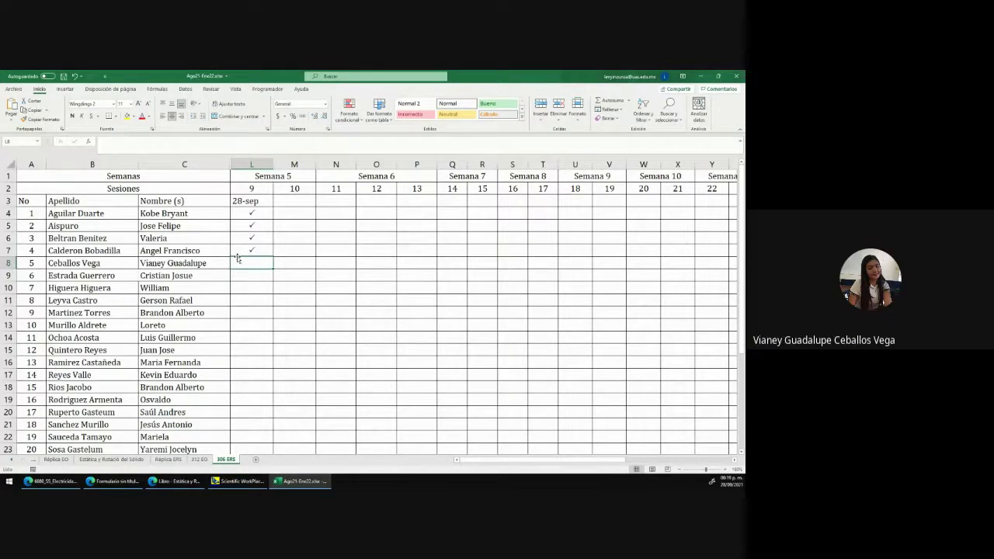
pyautogui.write('P')
pyautogui.press('Return')
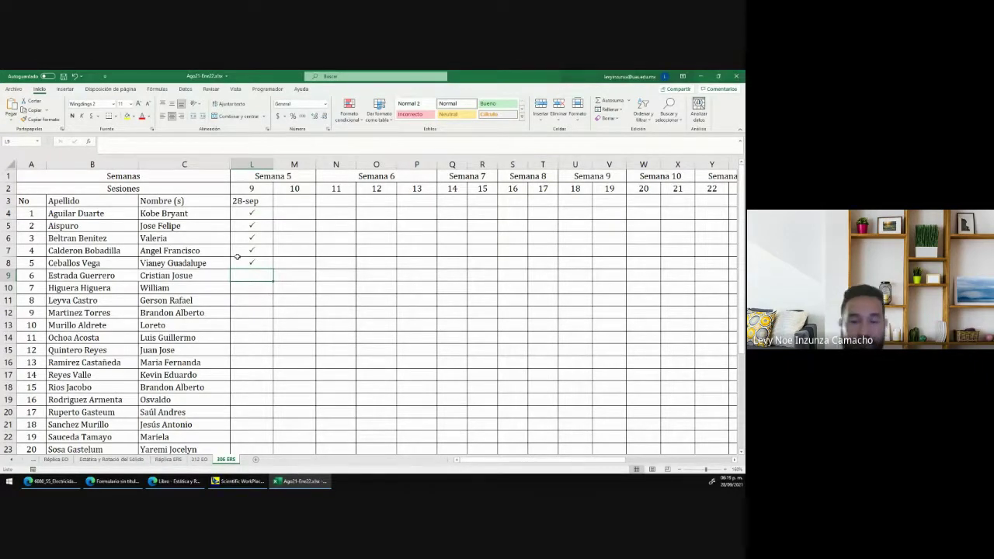
# For 28-sep, enter the prohibition symbol for student 6 in L9 and check marks for students 7 to 9 in L10 to L12
pyautogui.write('N')
pyautogui.press('Return')
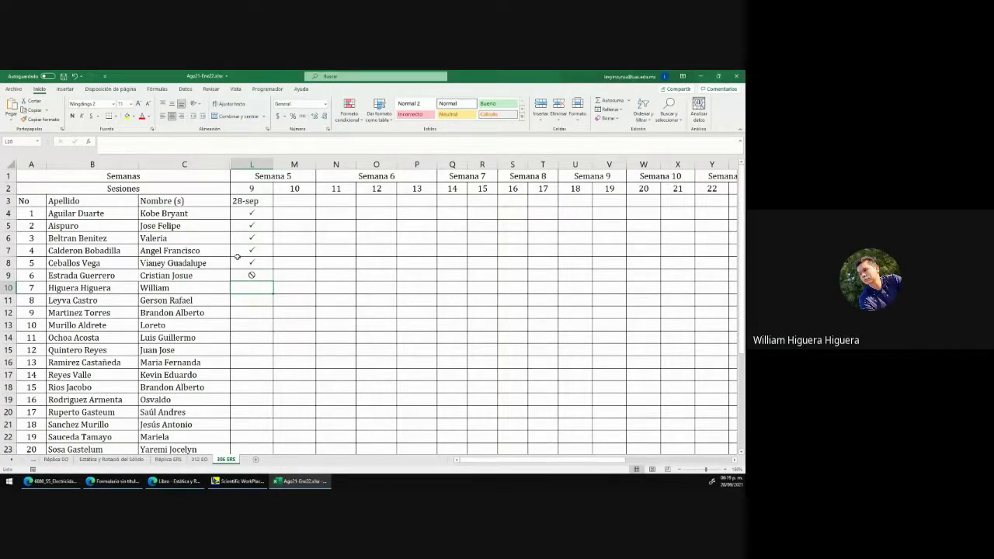
pyautogui.write('P')
pyautogui.press('Return')
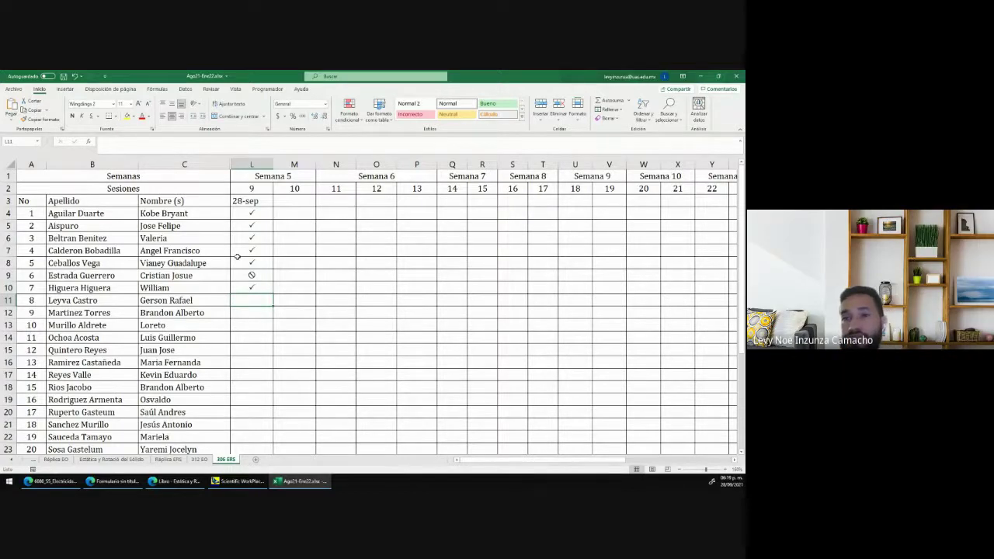
pyautogui.write('P')
pyautogui.press('Return')
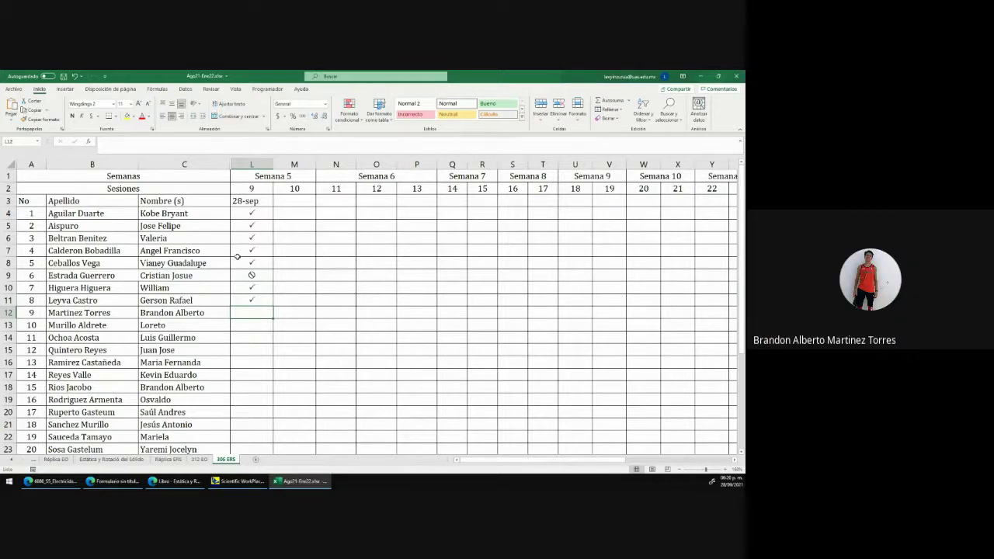
pyautogui.write('P')
pyautogui.press('Return')
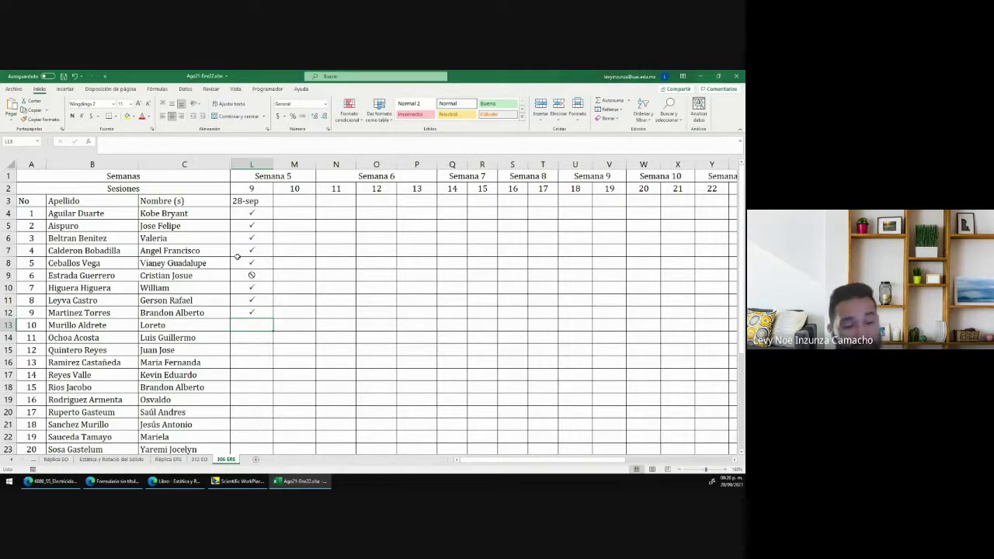
# For 28-sep, enter the prohibition symbol for student 10 in L13 and check marks for students 11 and 12 in L14 and L15
pyautogui.write('N')
pyautogui.press('Return')
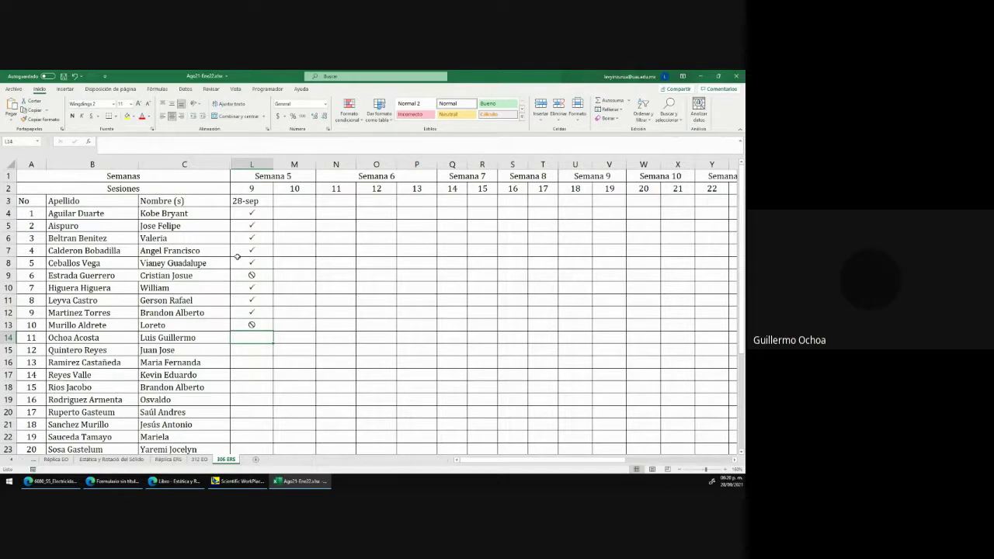
pyautogui.write('P')
pyautogui.press('Return')
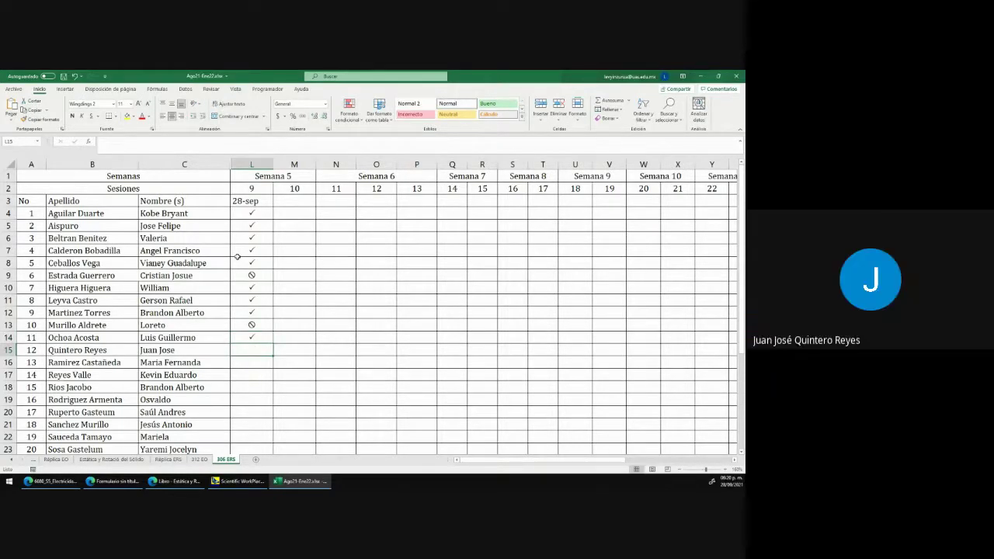
pyautogui.write('P')
pyautogui.press('Return')
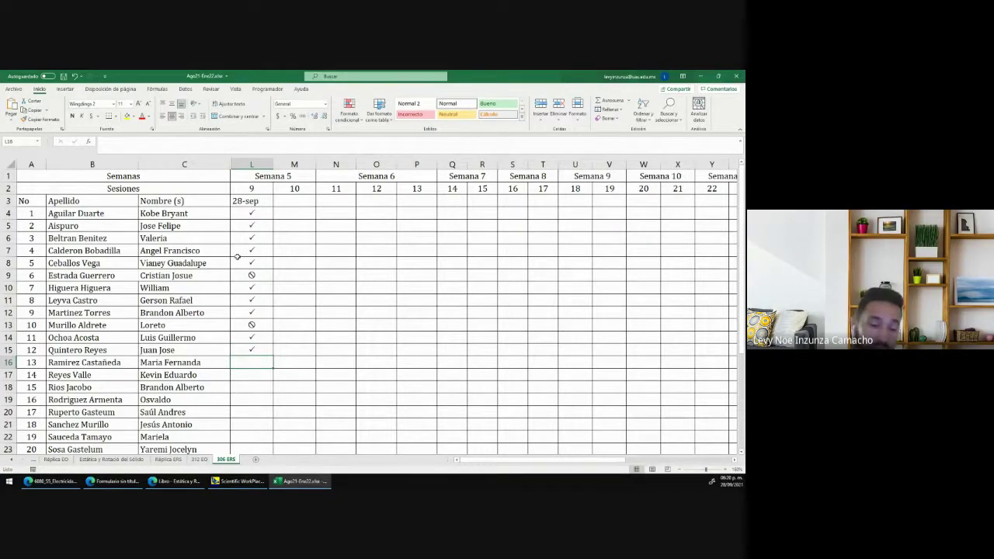
# For 28-sep, enter the prohibition symbol for student 13 in L16 and check marks for students 14 to 16 in L17 to L19
pyautogui.write('W')
pyautogui.press('Return')
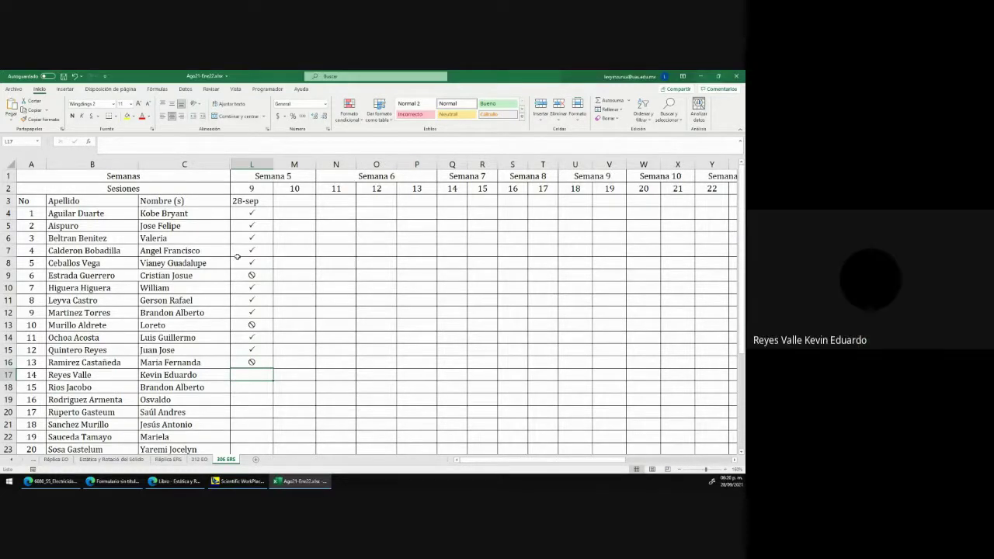
pyautogui.write('P')
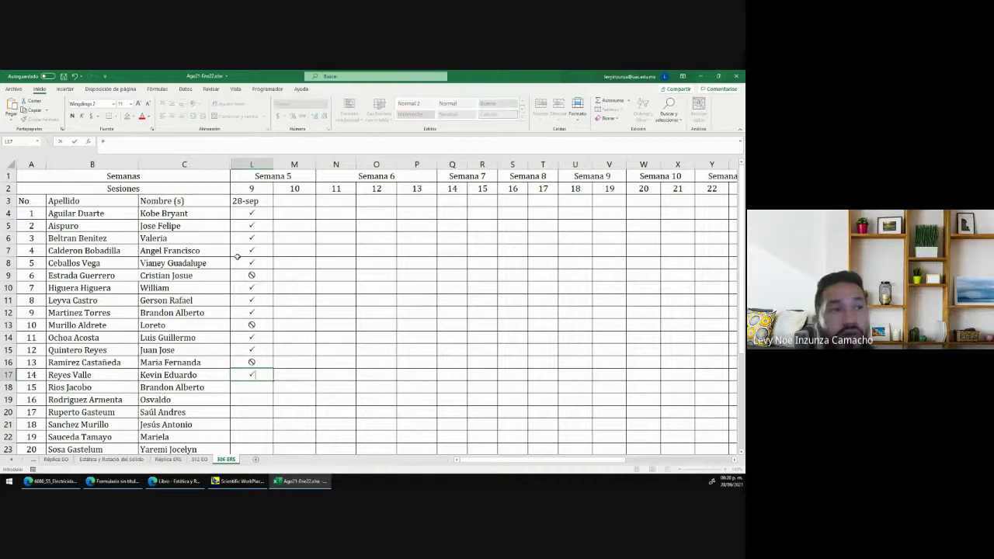
pyautogui.press('Return')
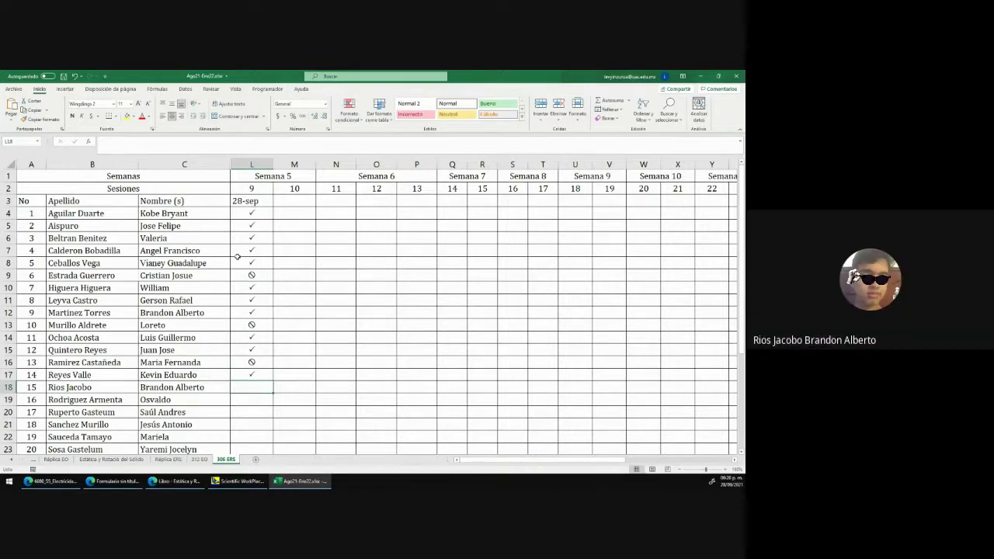
pyautogui.write('P')
pyautogui.press('Return')
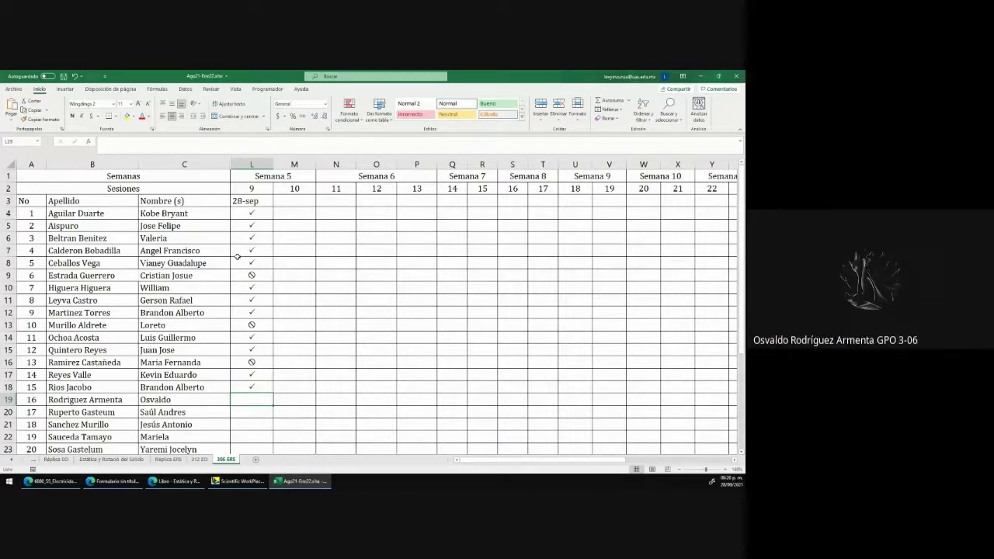
pyautogui.write('P')
pyautogui.press('Return')
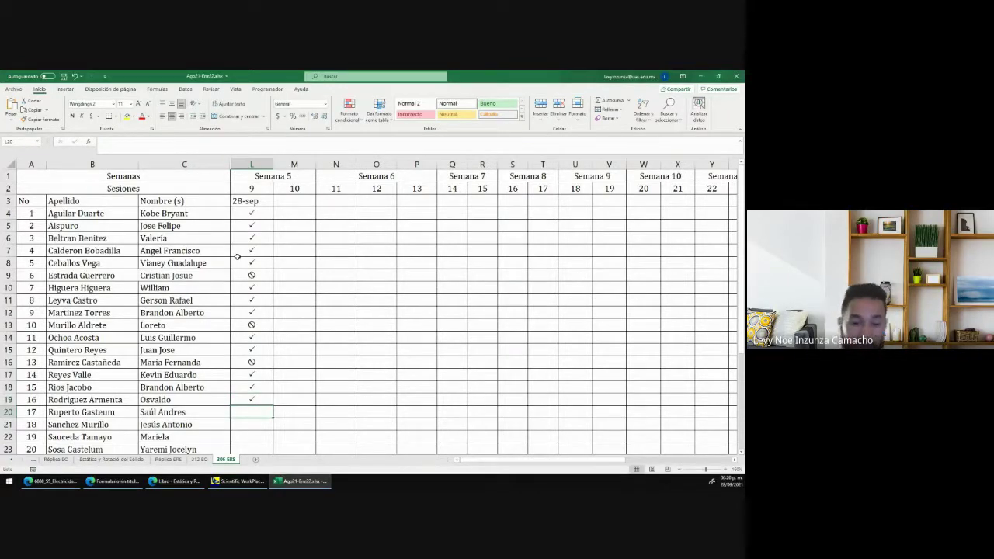
# For 28-sep, enter the prohibition symbol for students 17 and 18 in L20 and L21, and check marks for students 19 and 20 in L22 and L23
pyautogui.write('x')
pyautogui.press('Return')
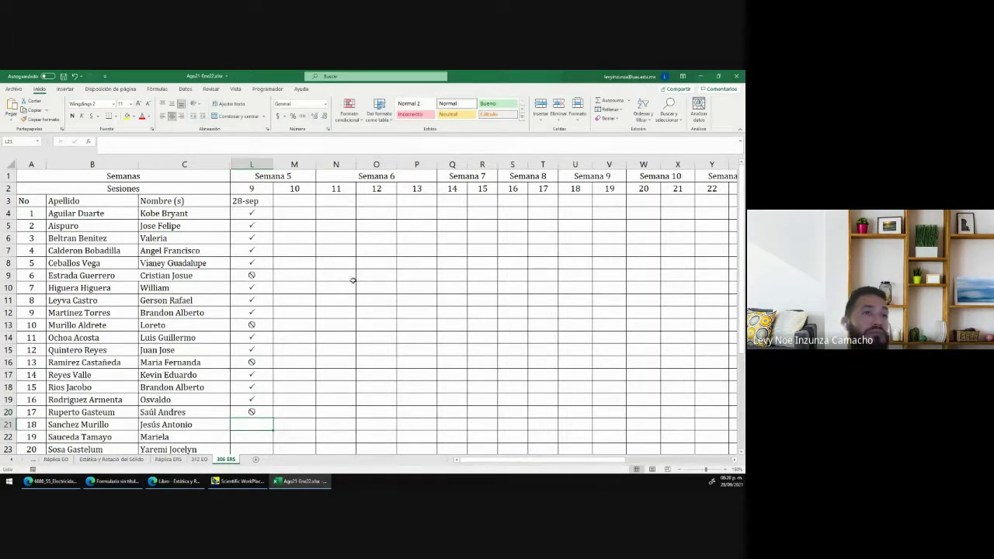
pyautogui.scroll(-2, 355, 291)
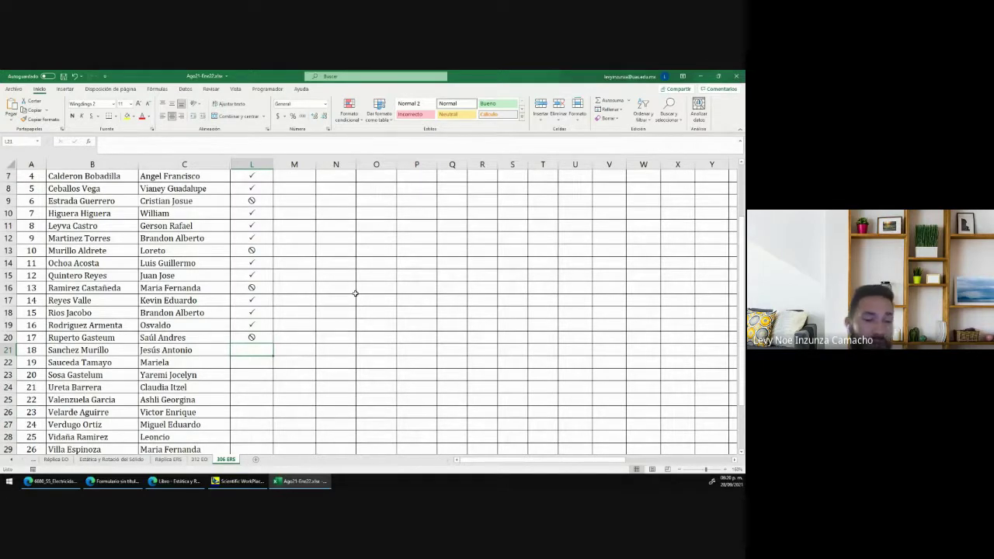
pyautogui.write('N')
pyautogui.press('Return')
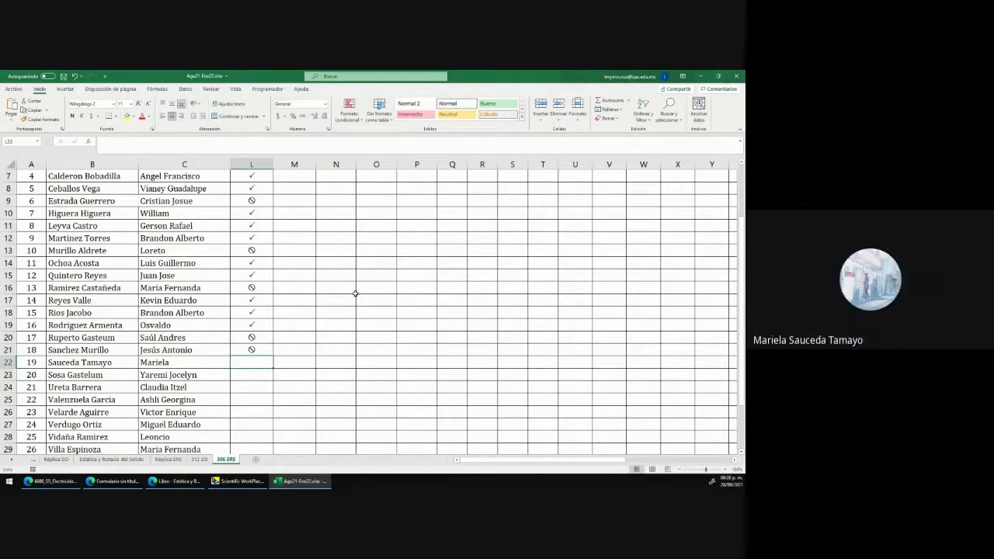
pyautogui.write('P')
pyautogui.press('Return')
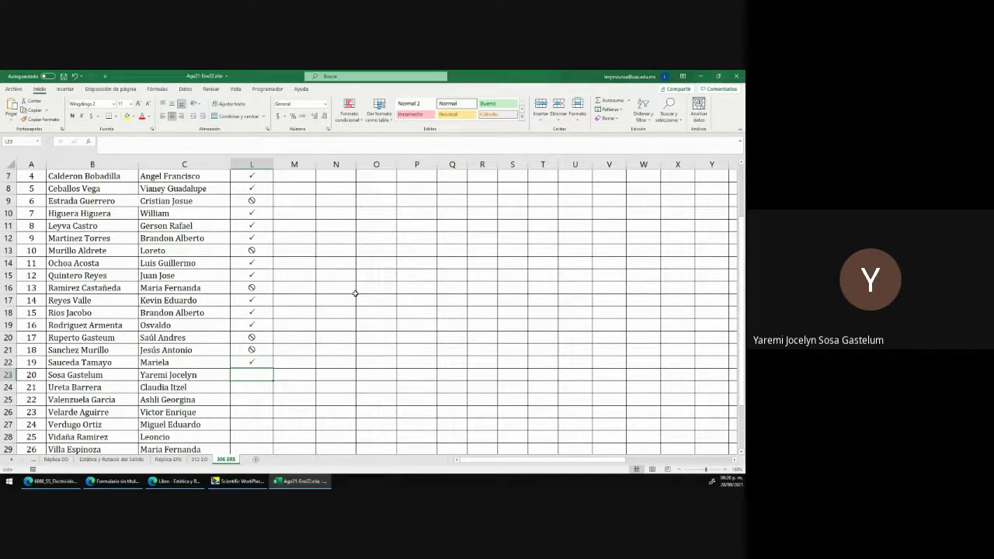
pyautogui.write('P')
pyautogui.press('Return')
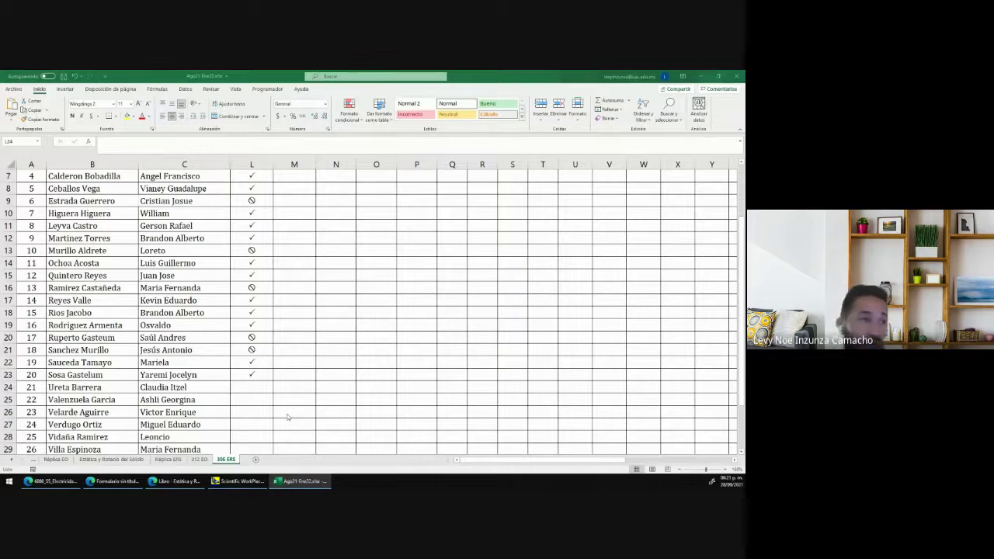
# Record students 21 to 25 as present on 28-sep with check marks in cells L24 to L28
pyautogui.click(246, 390)
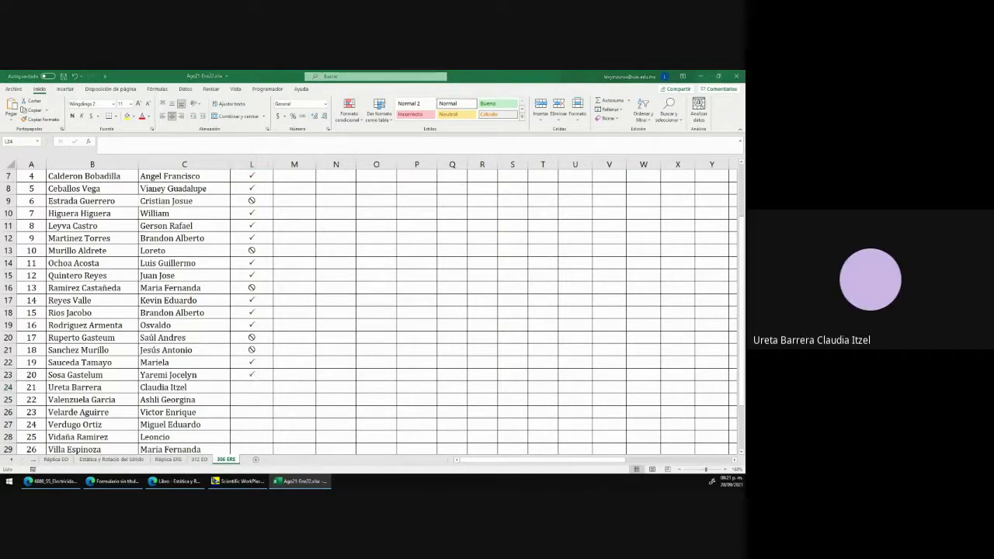
pyautogui.click(250, 389)
pyautogui.write('P')
pyautogui.press('Return')
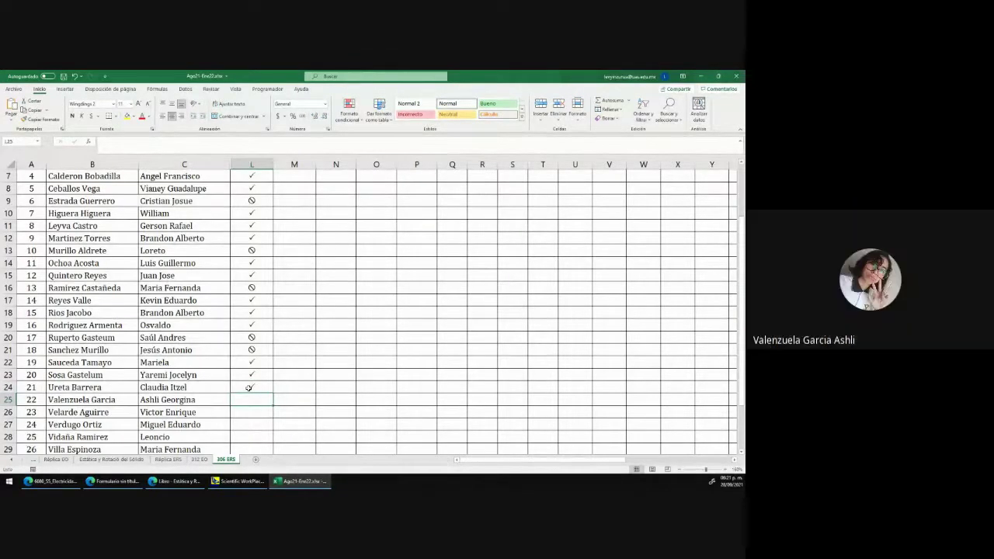
pyautogui.write('P')
pyautogui.press('Return')
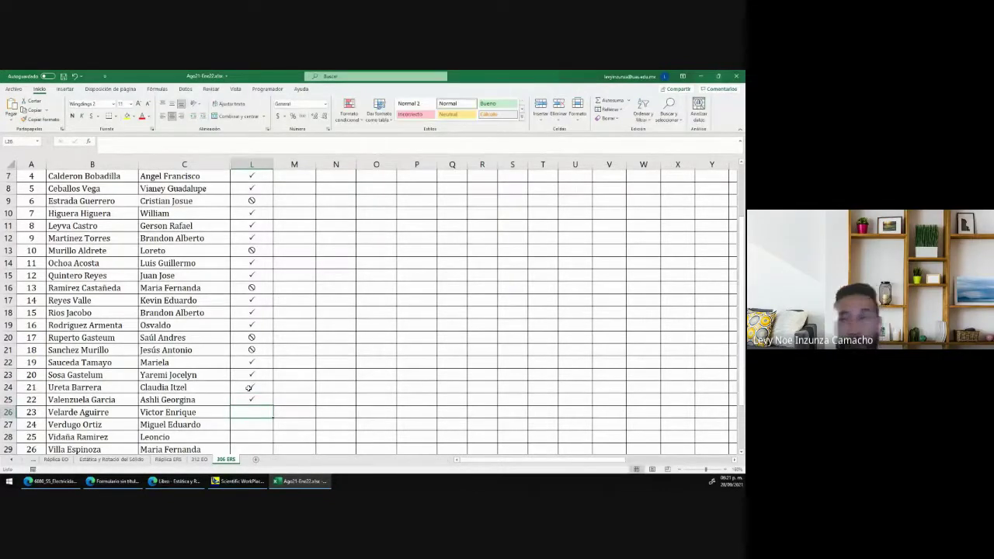
pyautogui.write('P')
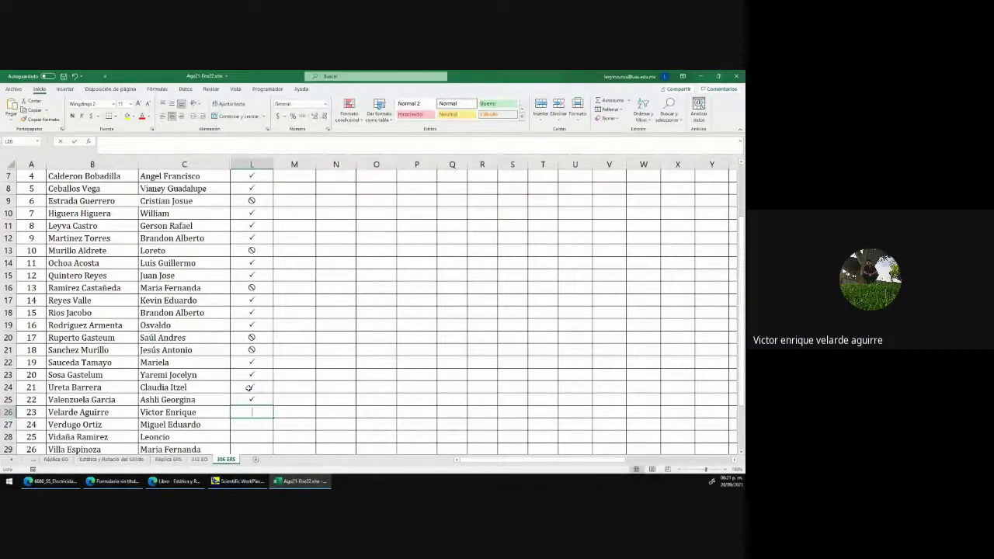
pyautogui.press('Return')
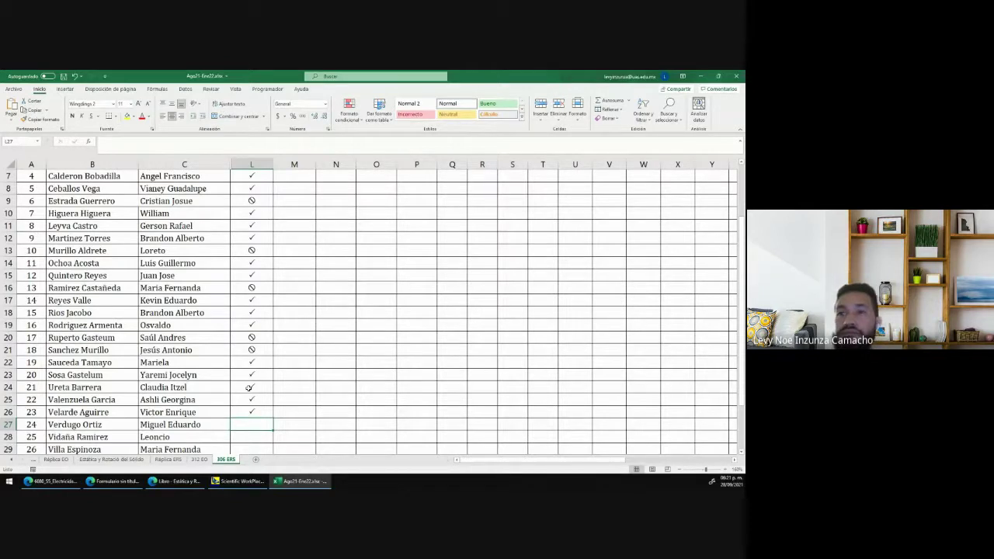
pyautogui.write('P')
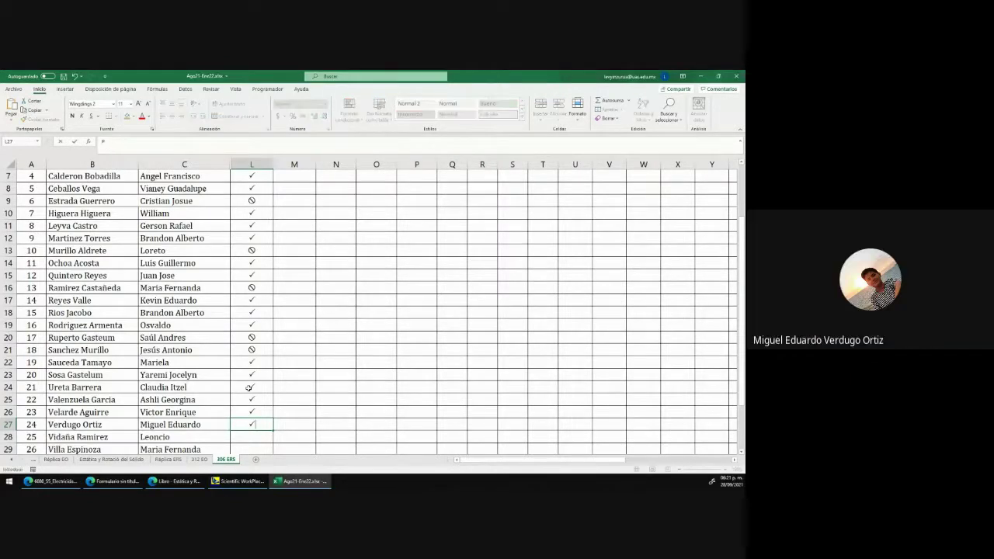
pyautogui.press('Return')
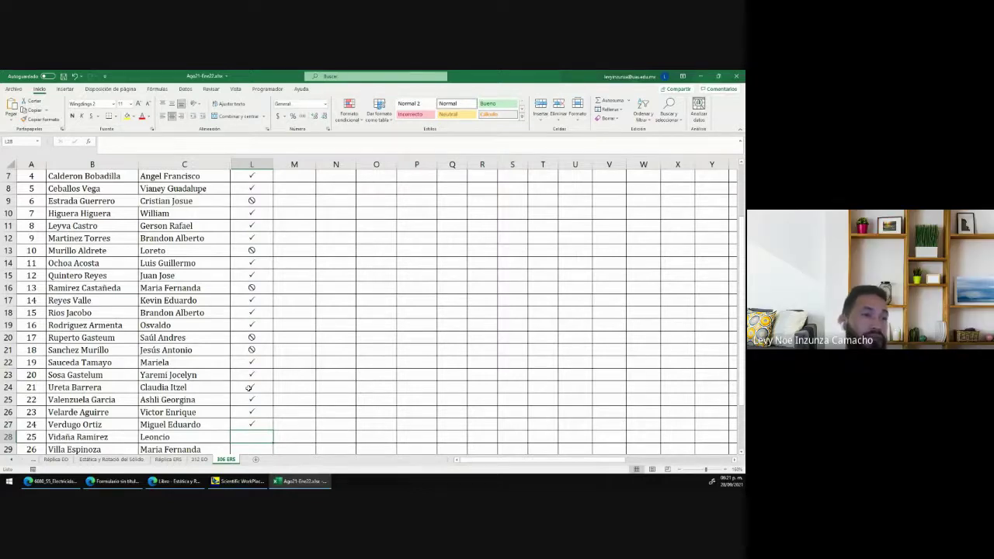
pyautogui.scroll(-2, 237, 373)
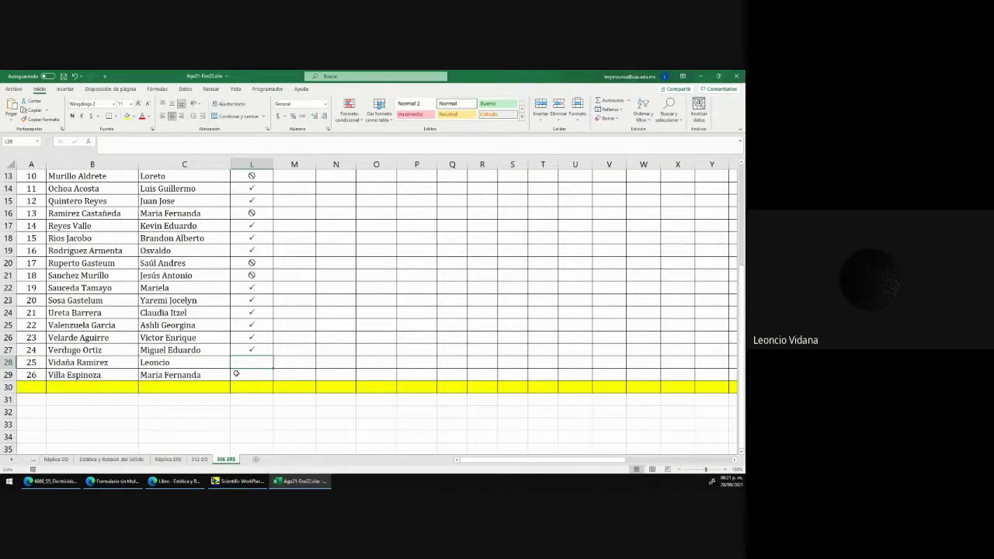
pyautogui.write('P')
pyautogui.press('Return')
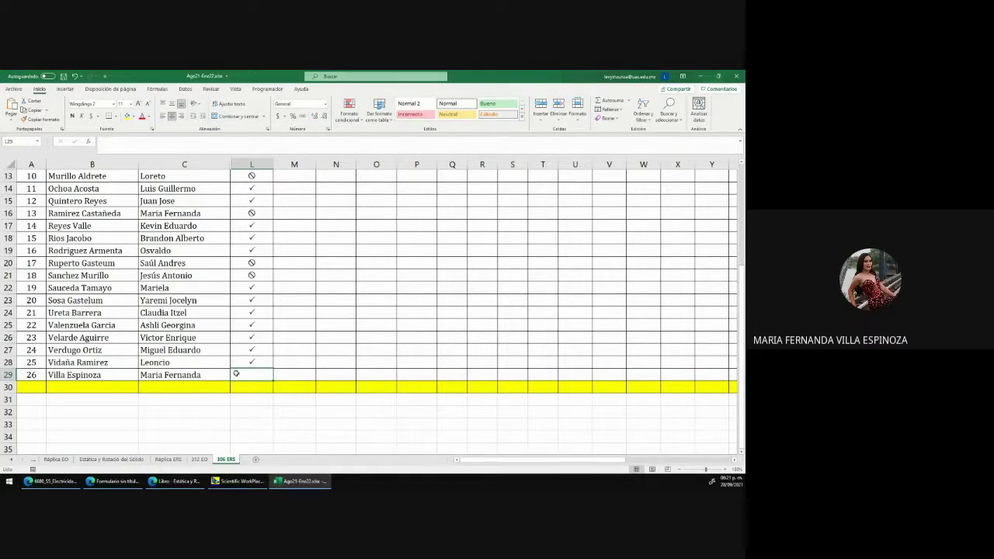
# Enter check marks for 28-sep in L29 for student 26 and in L30 of the yellow row
pyautogui.write('P')
pyautogui.press('Return')
pyautogui.write('P')
pyautogui.press('Return')
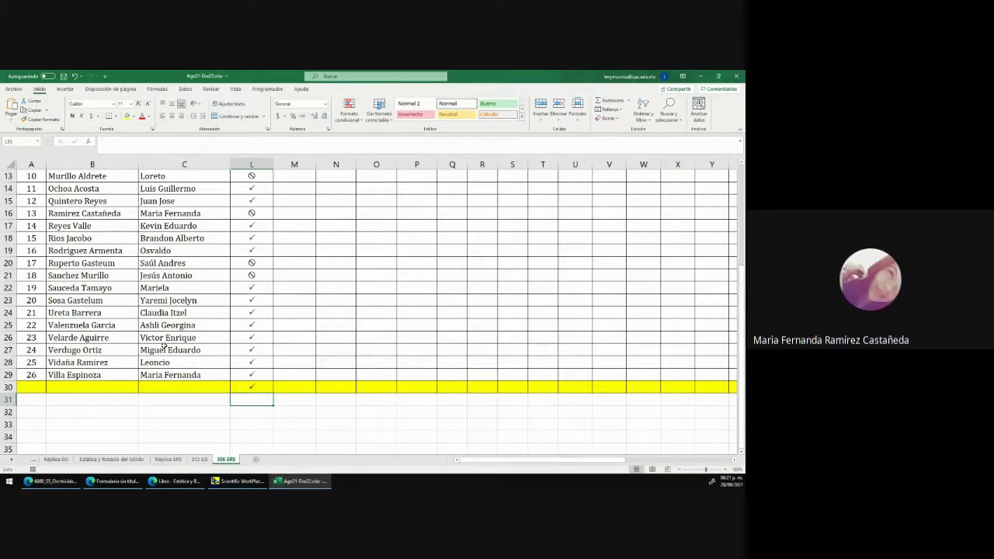
# Change student 13's 28-sep attendance in L16 to a check mark
pyautogui.click(162, 340)
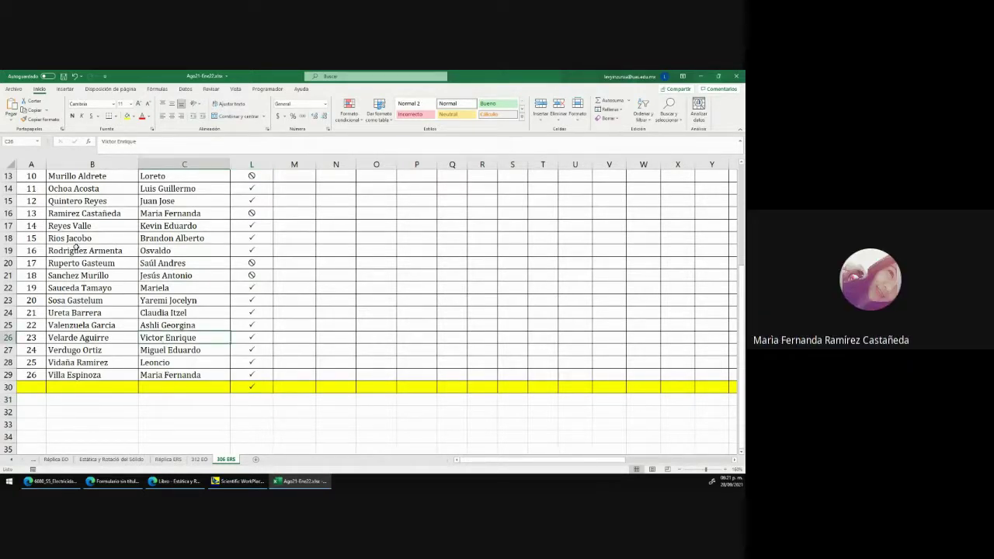
pyautogui.click(242, 213)
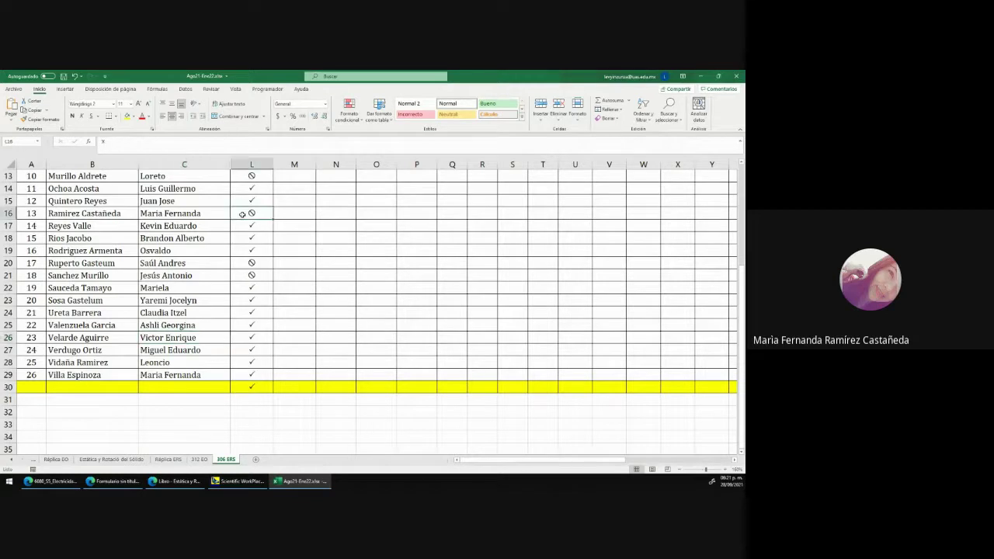
pyautogui.write('P')
pyautogui.press('Return')
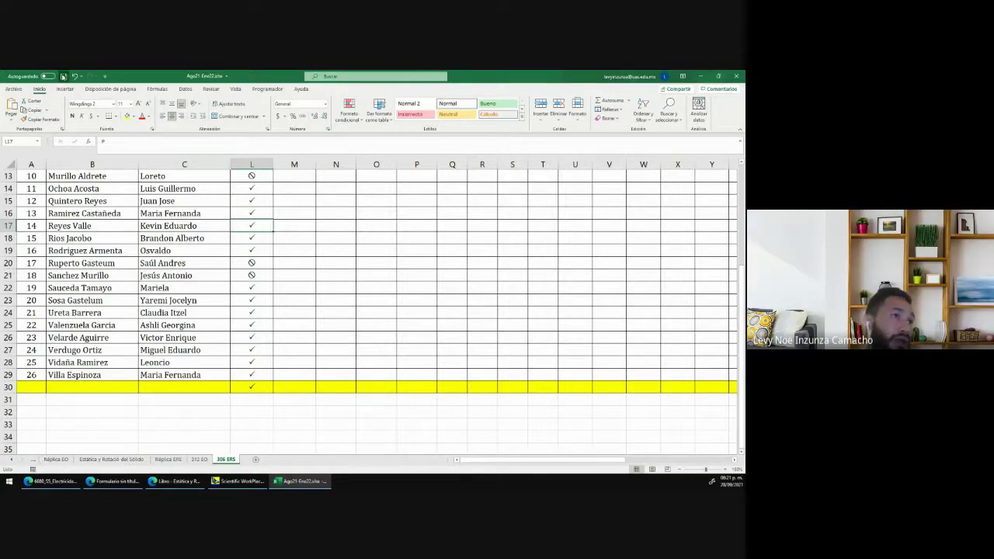
pyautogui.click(175, 481)
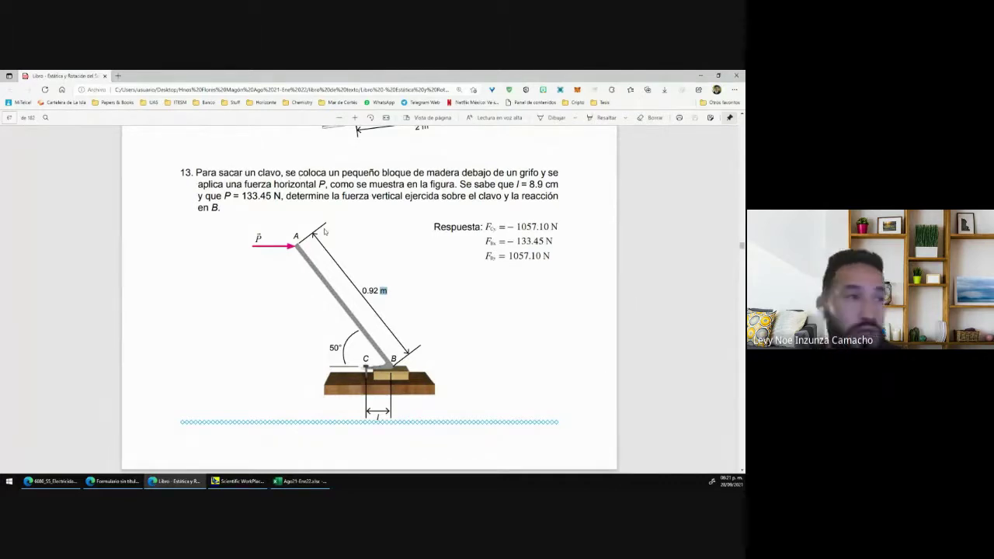
pyautogui.click(263, 479)
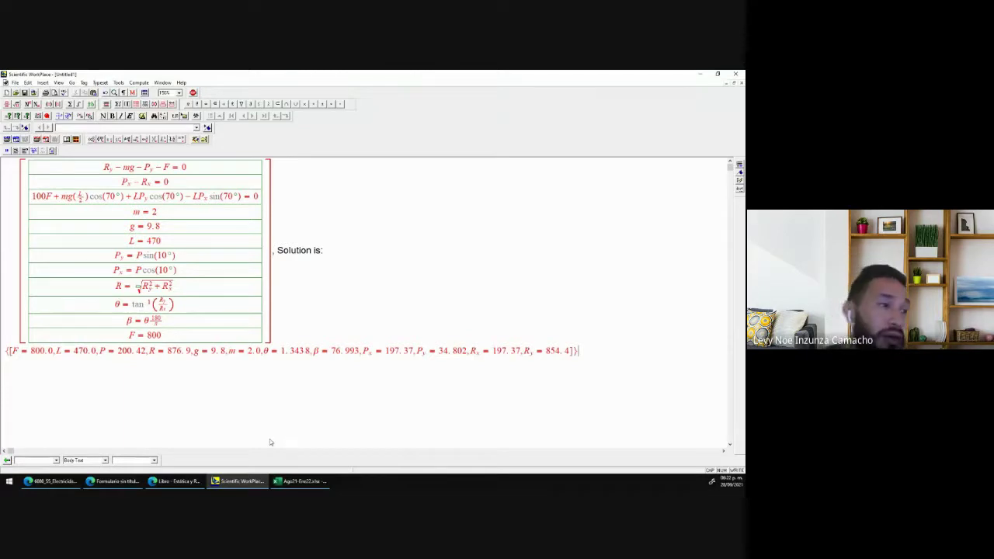
pyautogui.tripleClick(613, 354)
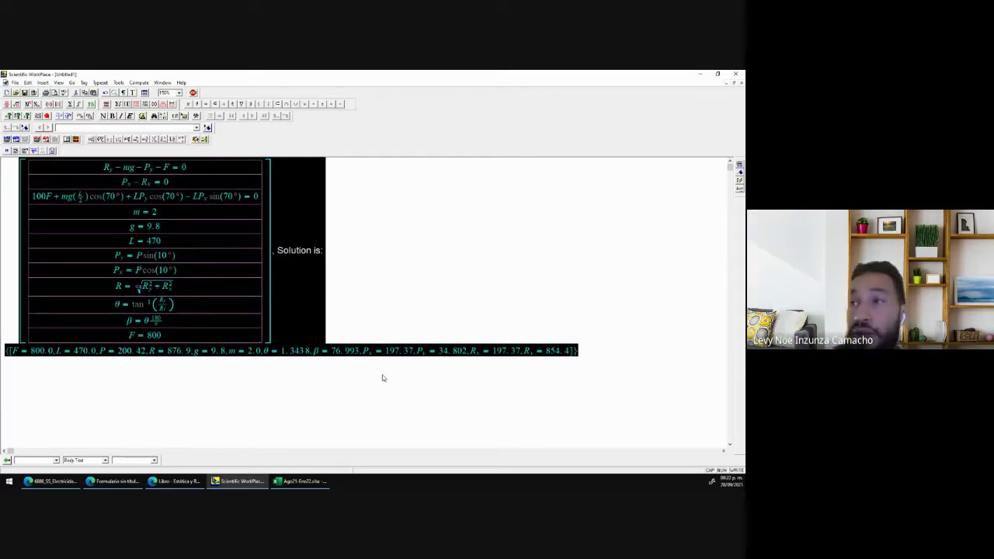
pyautogui.click(165, 483)
# Switch to the untitled form in Google Forms and look through its questions on collaborative work, down to question 18
pyautogui.click(122, 482)
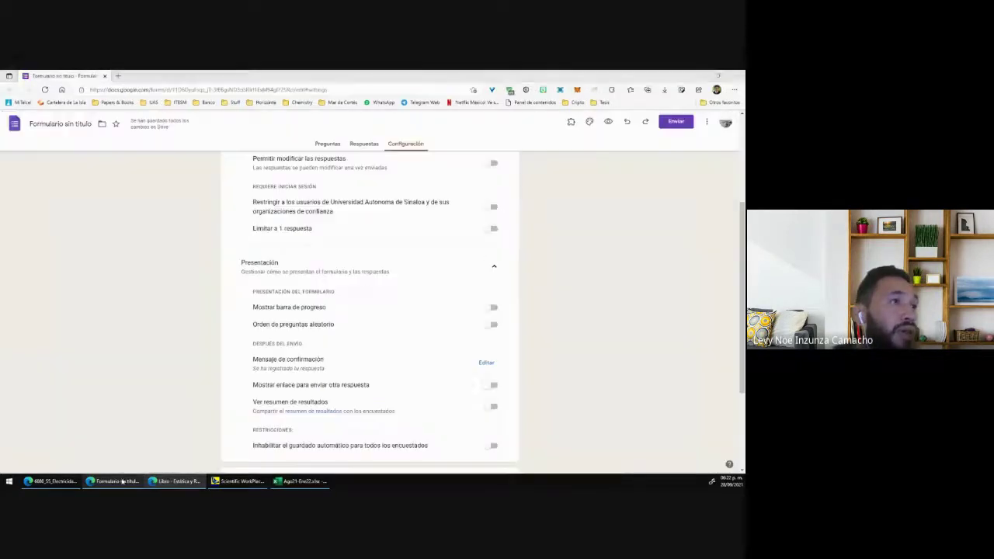
pyautogui.scroll(3, 178, 280)
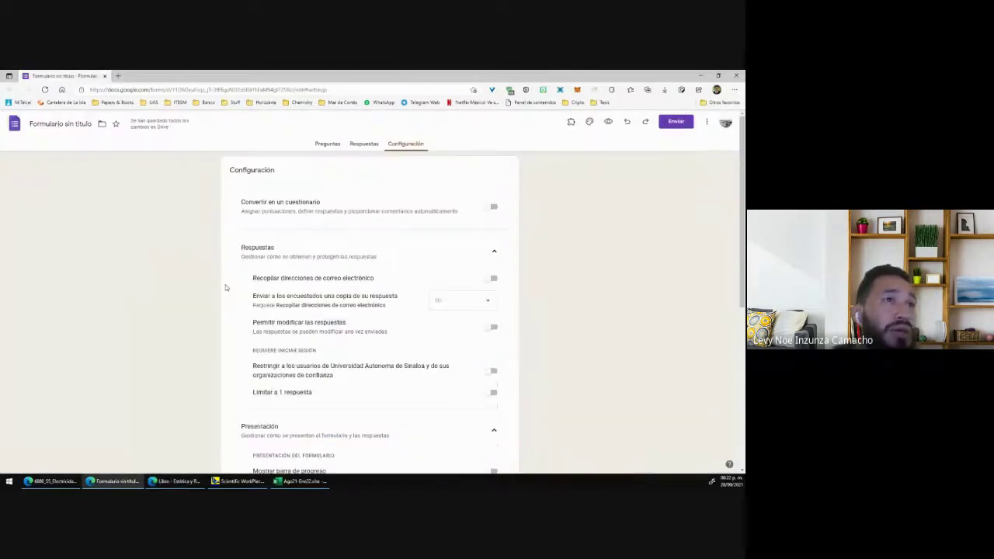
pyautogui.click(317, 146)
pyautogui.scroll(-5, 445, 298)
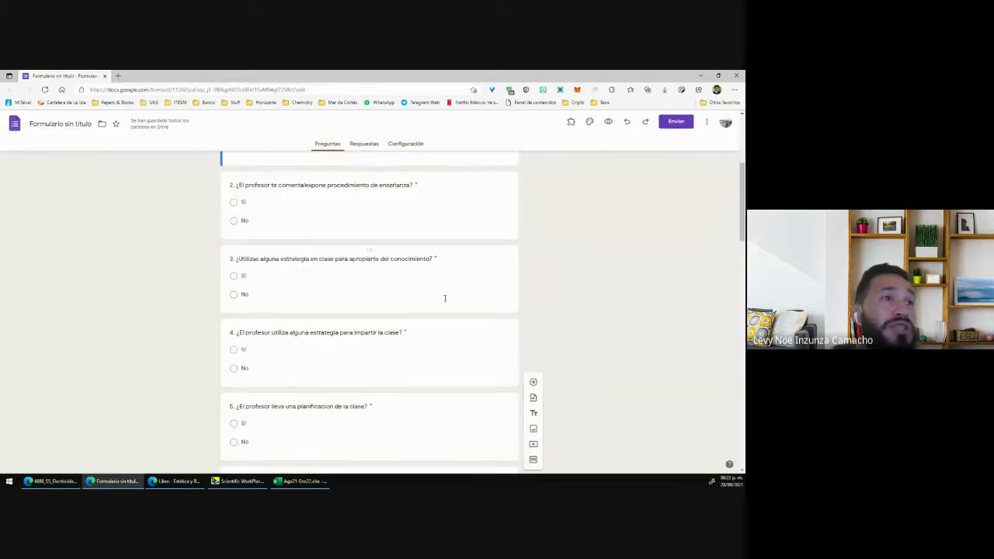
pyautogui.scroll(-10, 445, 299)
pyautogui.click(441, 306)
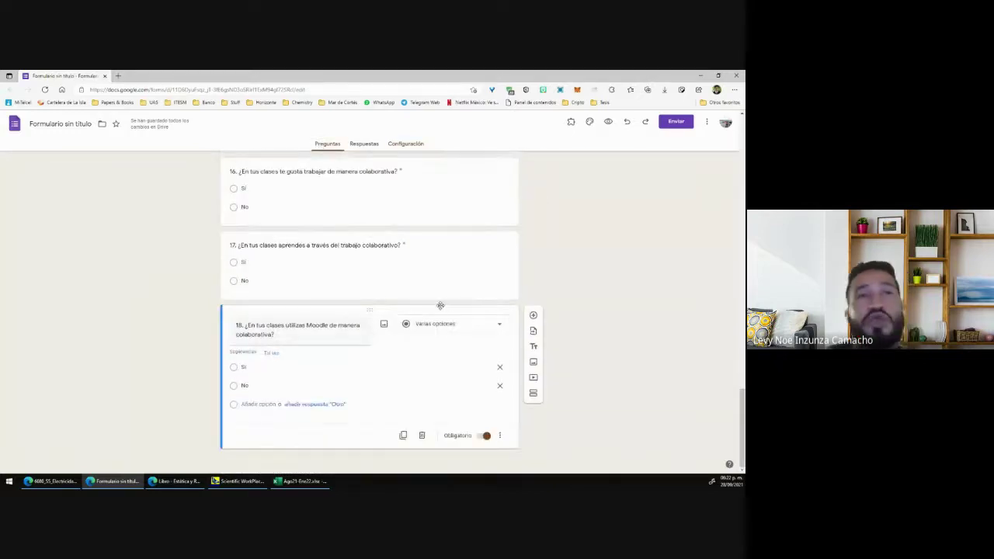
pyautogui.scroll(15, 443, 309)
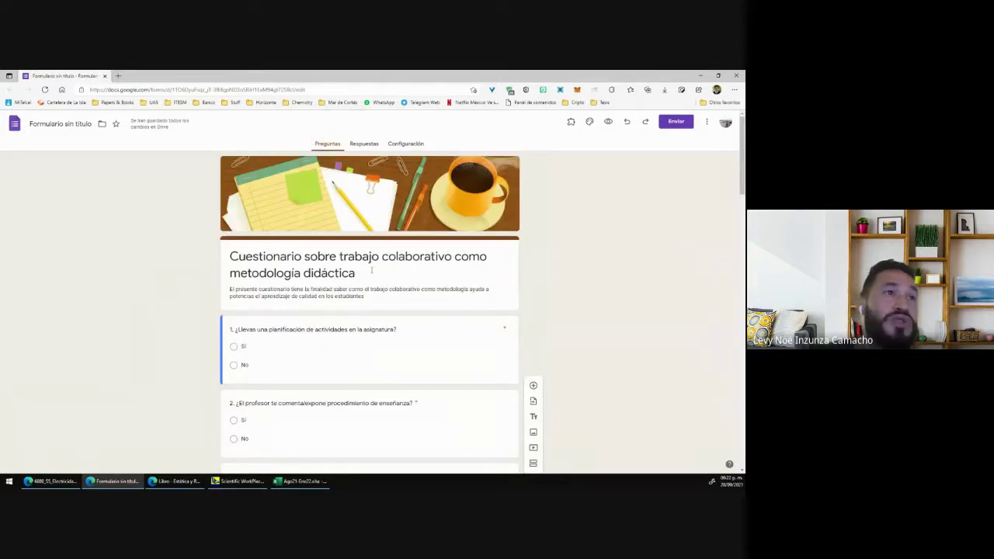
# Generate a shortened link for sending the collaborative work questionnaire and copy it
pyautogui.click(675, 122)
pyautogui.click(356, 180)
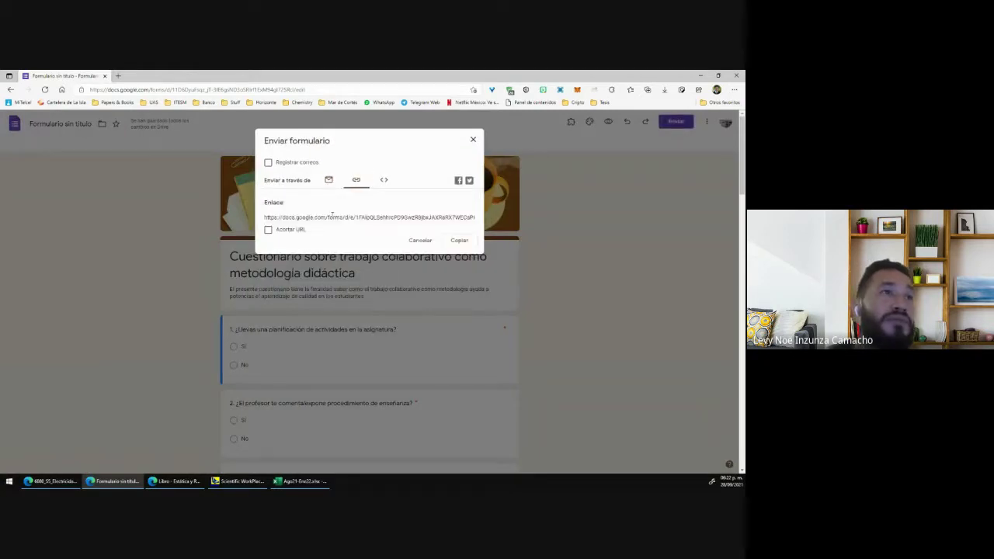
pyautogui.click(301, 231)
pyautogui.click(460, 241)
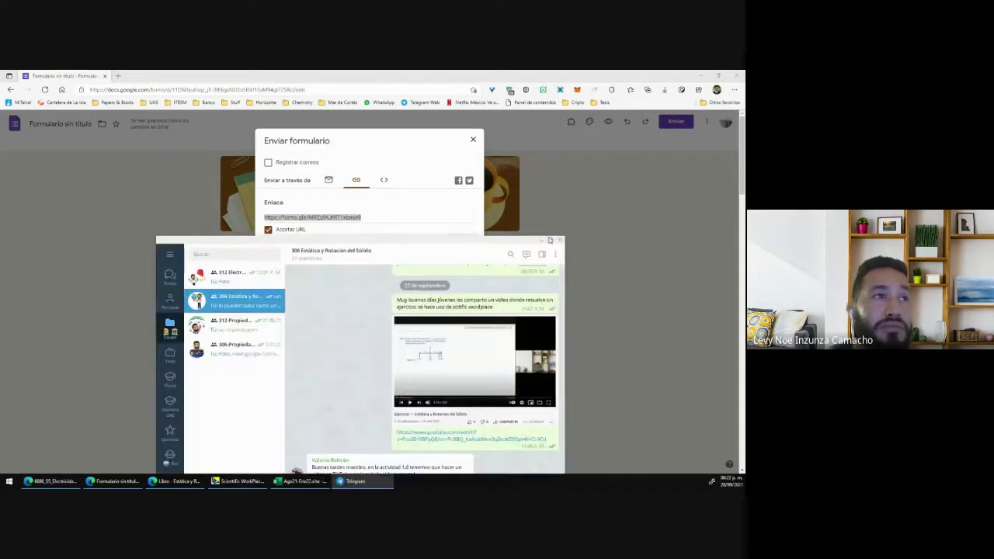
# Send the copied questionnaire link to the 306 Estática y Rotación del Sólido group in a maximized Telegram window
pyautogui.click(550, 241)
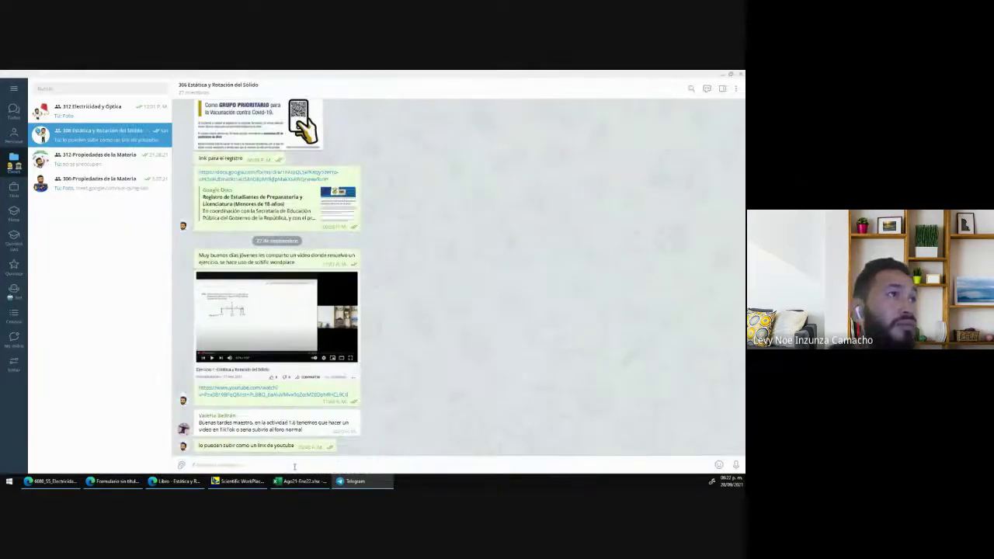
pyautogui.write('https://forms.gle/MREofAjtR71xbmxx9')
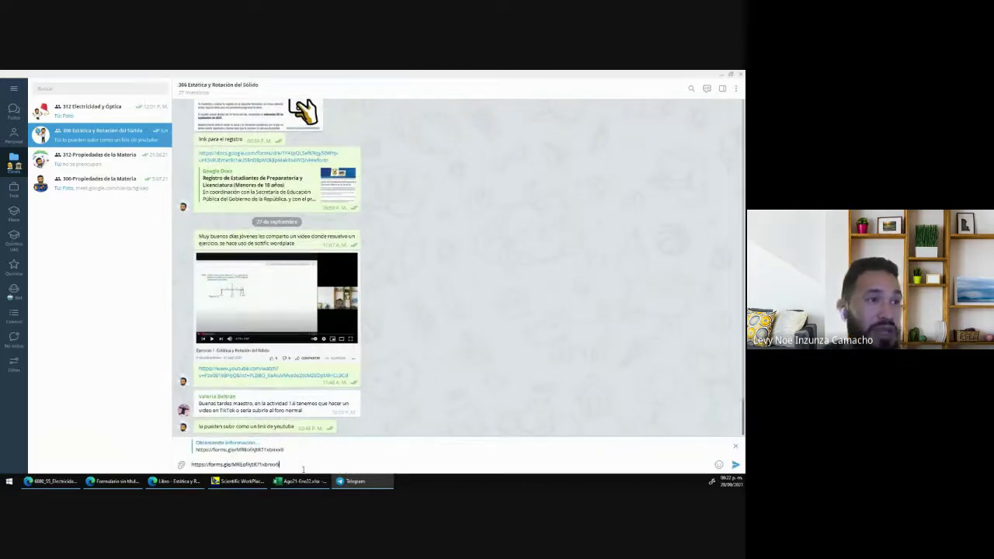
pyautogui.press('Return')
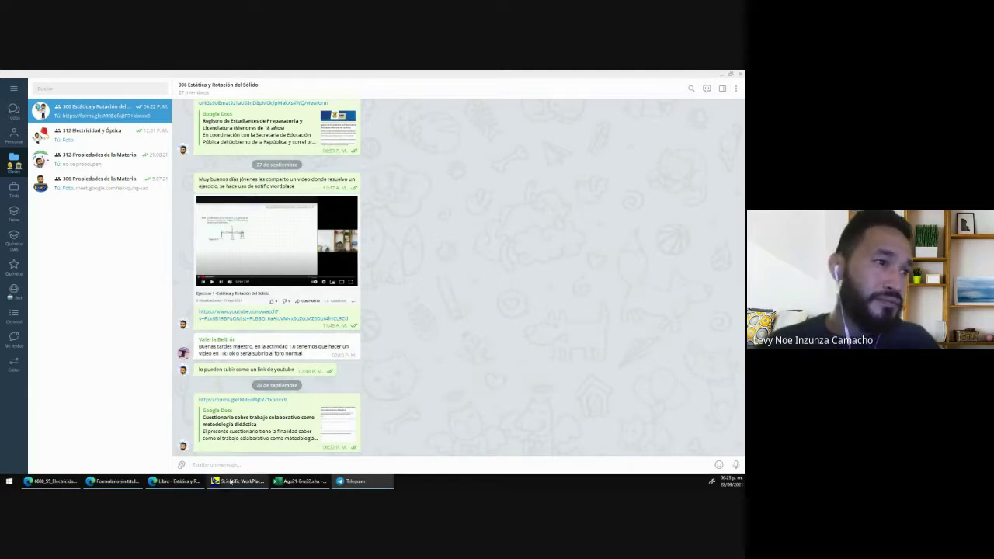
# Return to the form in Google Forms, close the send dialog, and check its questions and received responses
pyautogui.click(135, 482)
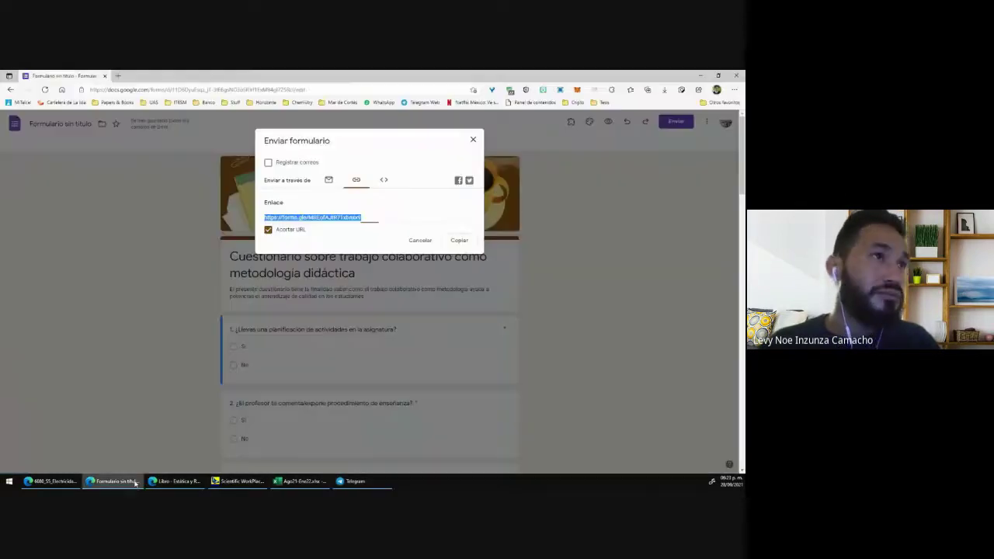
pyautogui.click(473, 140)
pyautogui.scroll(-6, 393, 360)
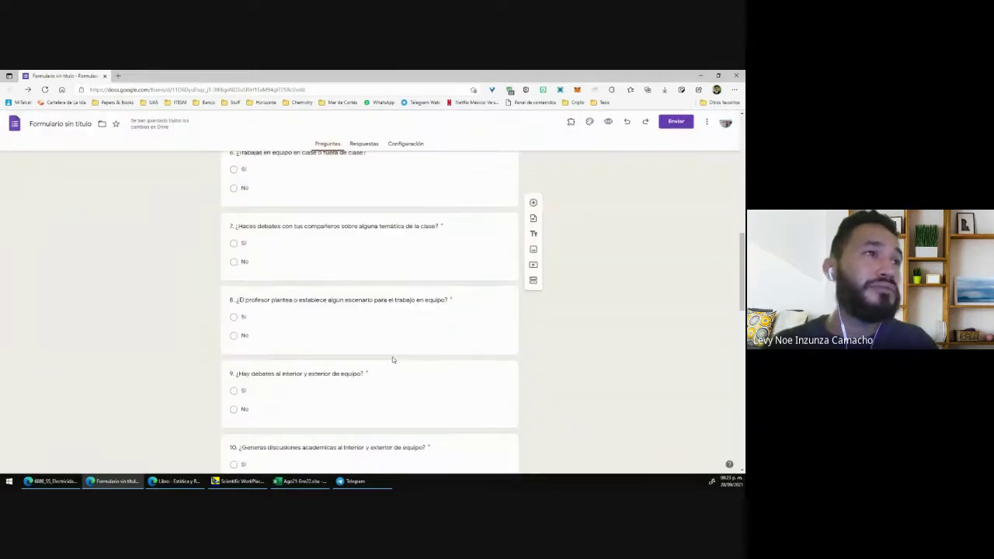
pyautogui.scroll(-4, 393, 360)
pyautogui.scroll(12, 395, 356)
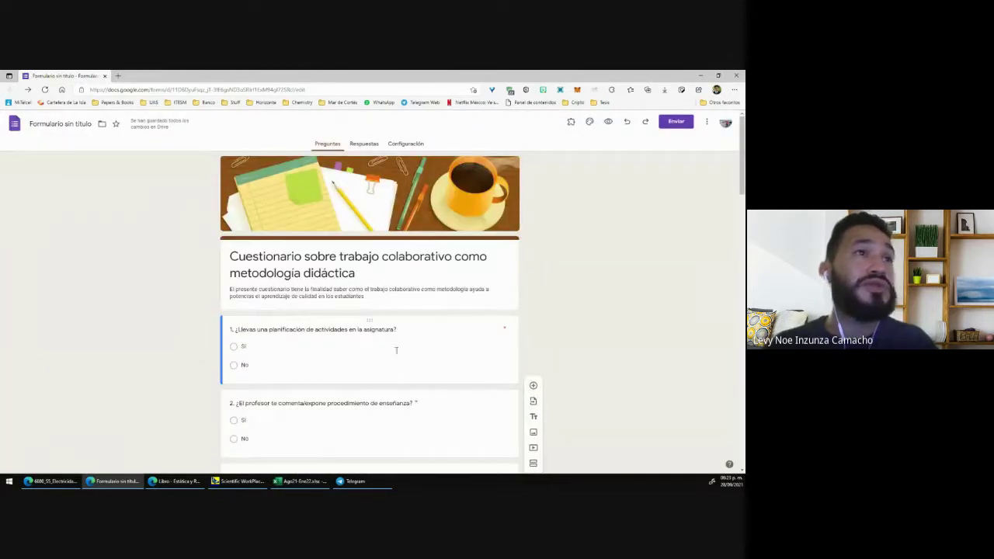
pyautogui.click(365, 145)
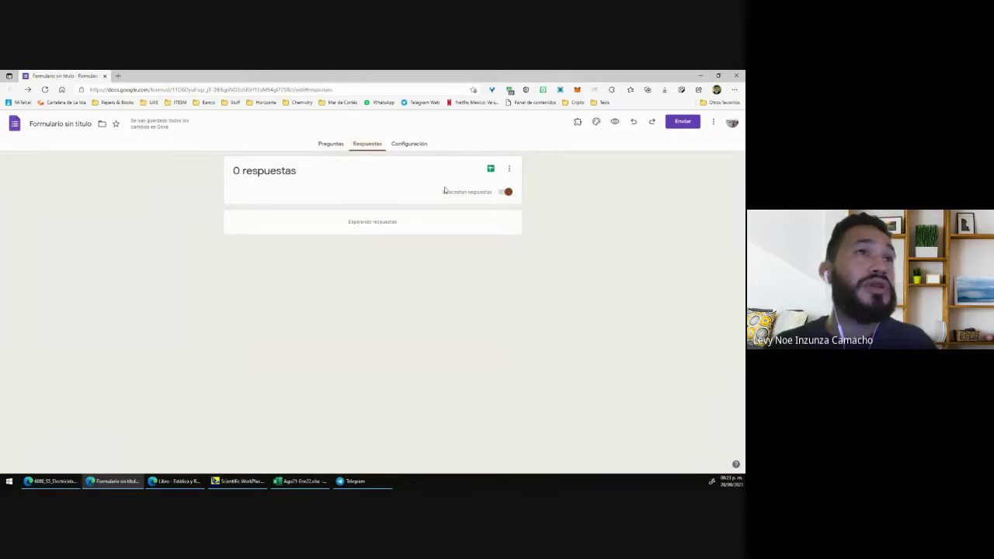